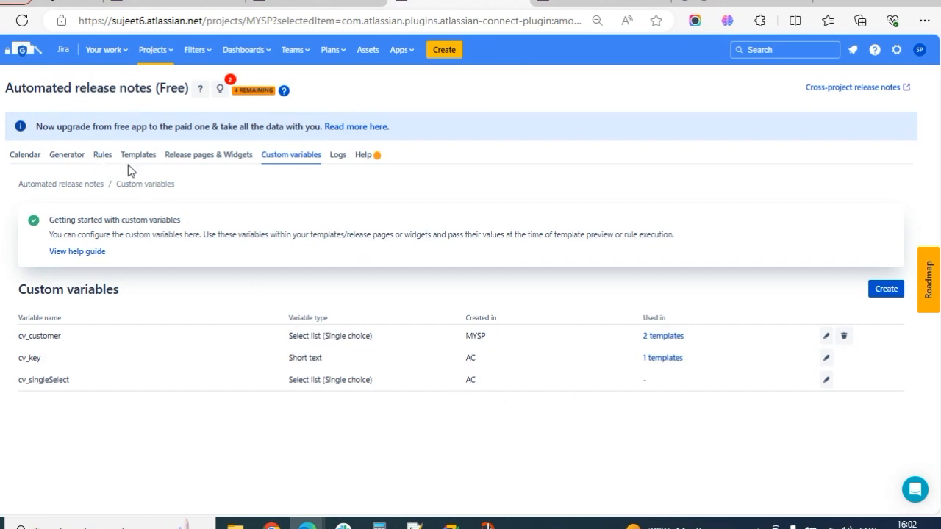
# View the Release pages & Widgets section and return to the custom variables
pyautogui.click(193, 161)
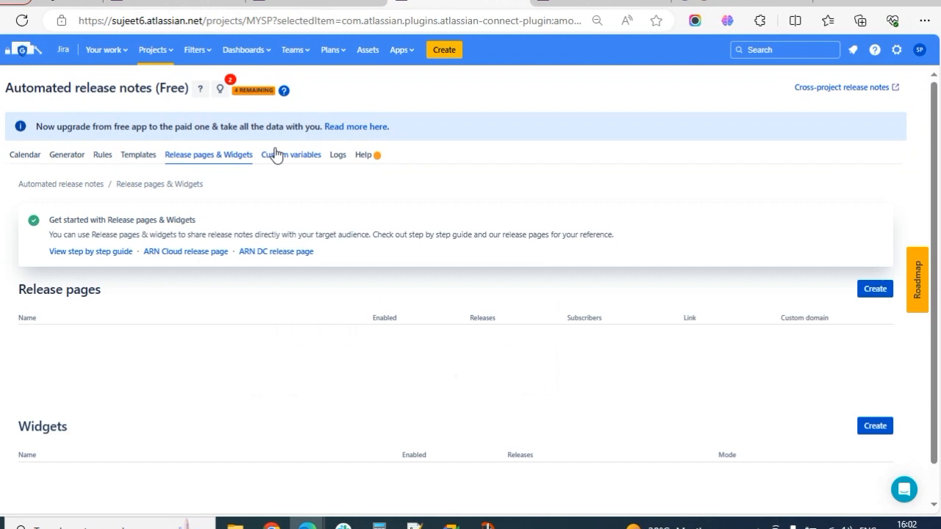
pyautogui.click(283, 163)
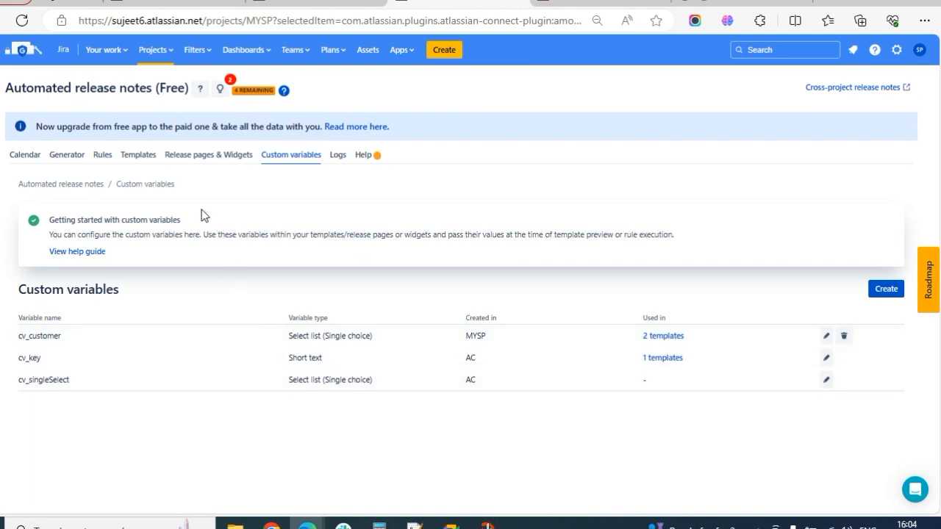
# Switch to the GreenTech Inc. Custom Reporting issue (MYSP-4) and show the available choices of its Customer field
pyautogui.click(163, 4)
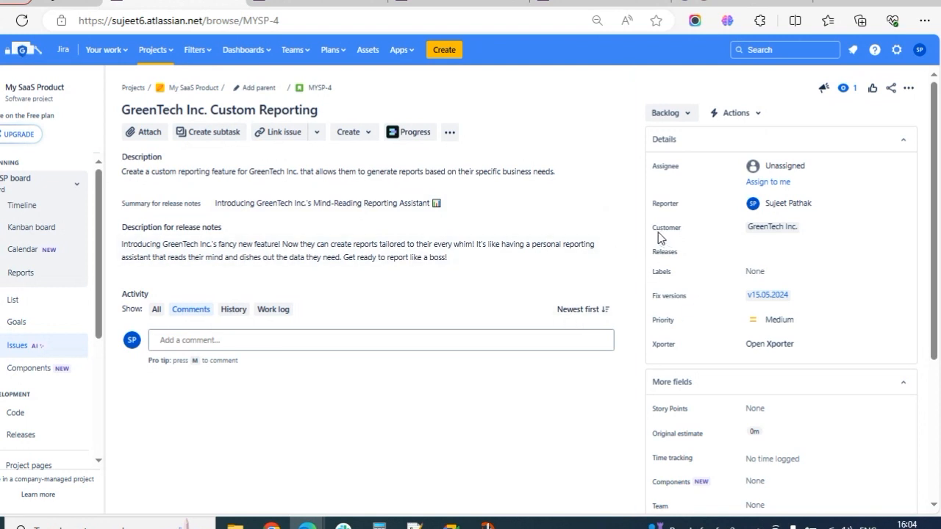
pyautogui.moveTo(653, 232); pyautogui.dragTo(682, 233)
pyautogui.click(819, 235)
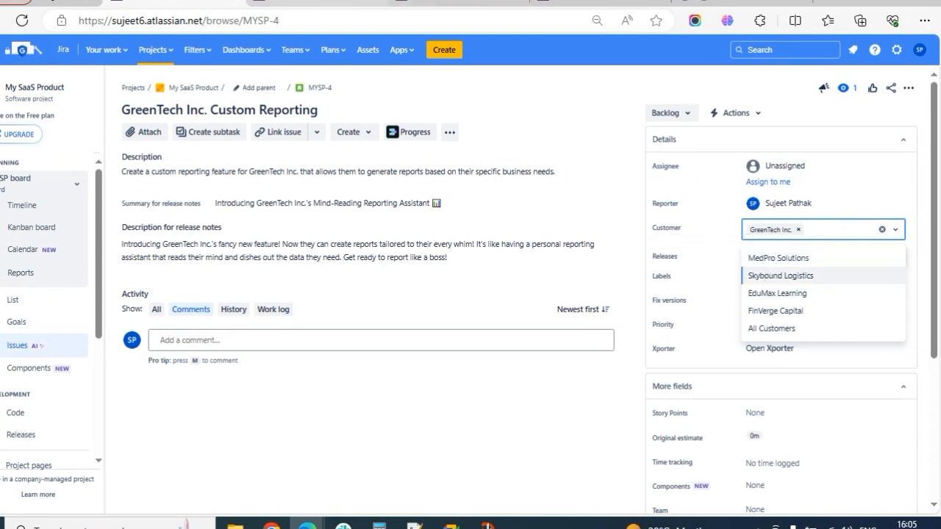
# Show the Jira issue search for fix version v15.05.2024 and highlight the version in the query
pyautogui.click(301, 2)
pyautogui.scroll(1, 339, 330)
pyautogui.scroll(1, 339, 330)
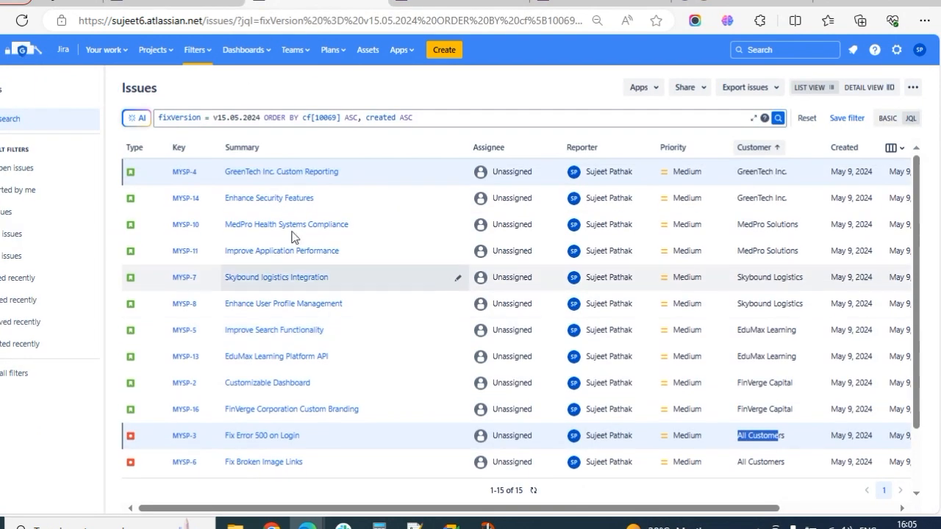
pyautogui.moveTo(213, 117); pyautogui.dragTo(261, 119)
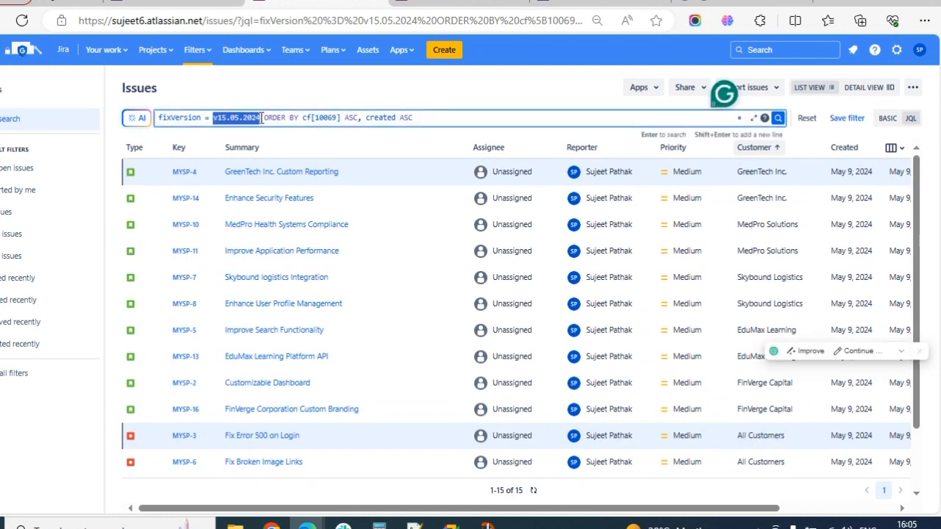
pyautogui.click(317, 97)
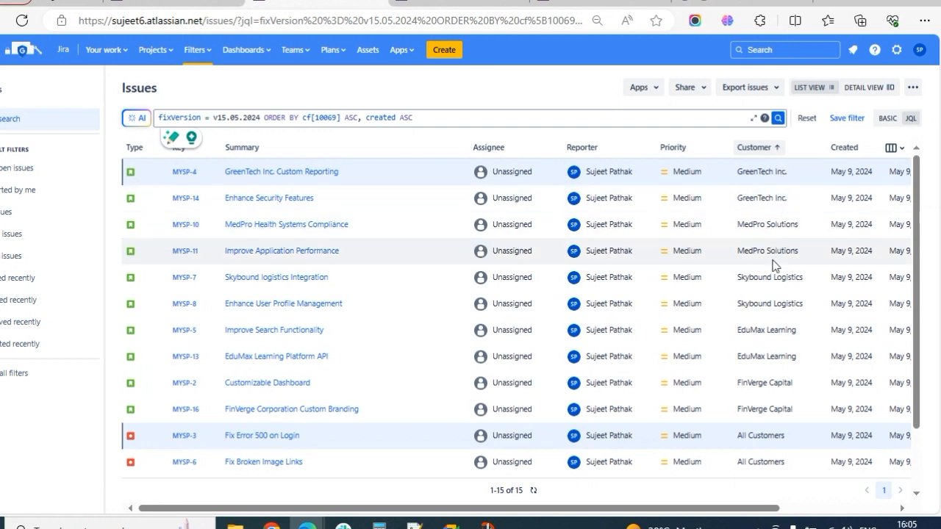
# Examine the Customer column of the v15.05.2024 issues, highlighting the EduMax Learning and All Customers entries
pyautogui.scroll(-1, 779, 359)
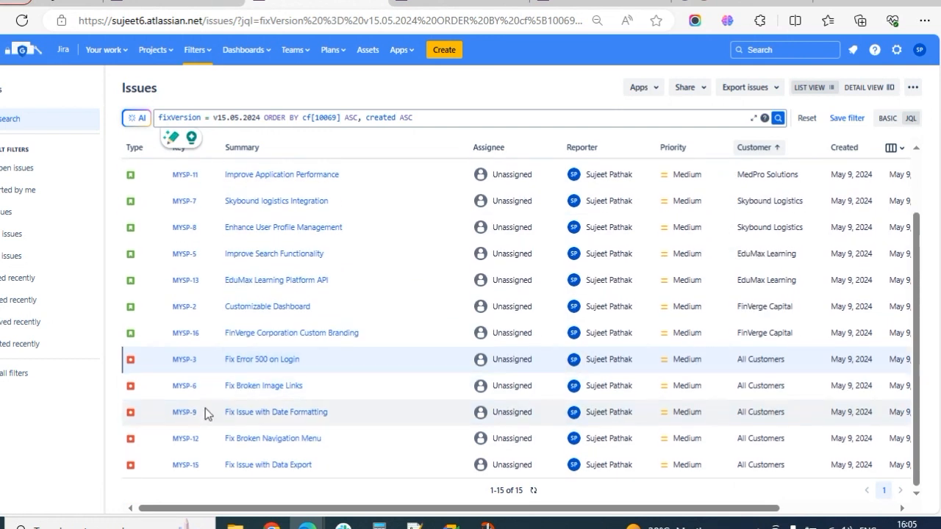
pyautogui.moveTo(738, 358); pyautogui.dragTo(787, 360)
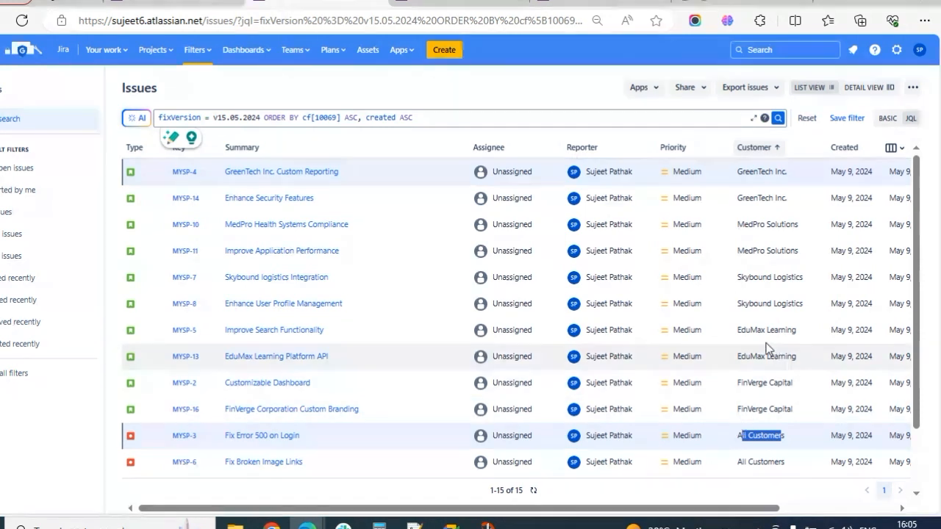
pyautogui.moveTo(739, 332); pyautogui.dragTo(807, 337)
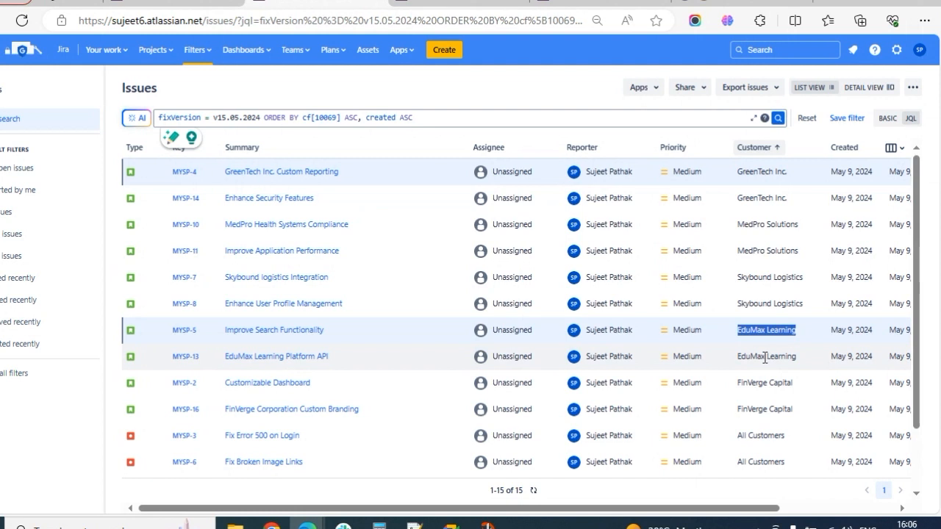
pyautogui.moveTo(790, 358); pyautogui.dragTo(610, 328)
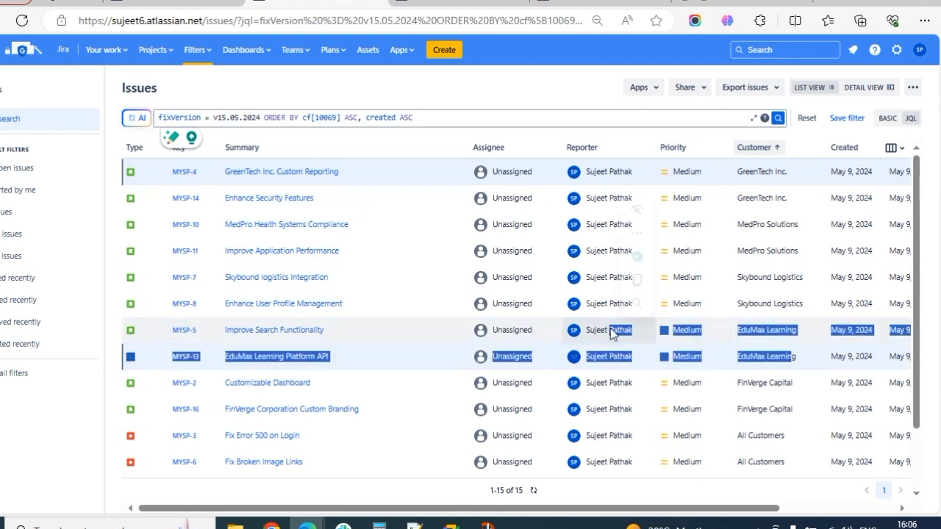
pyautogui.scroll(-1, 661, 346)
pyautogui.moveTo(790, 464); pyautogui.dragTo(586, 361)
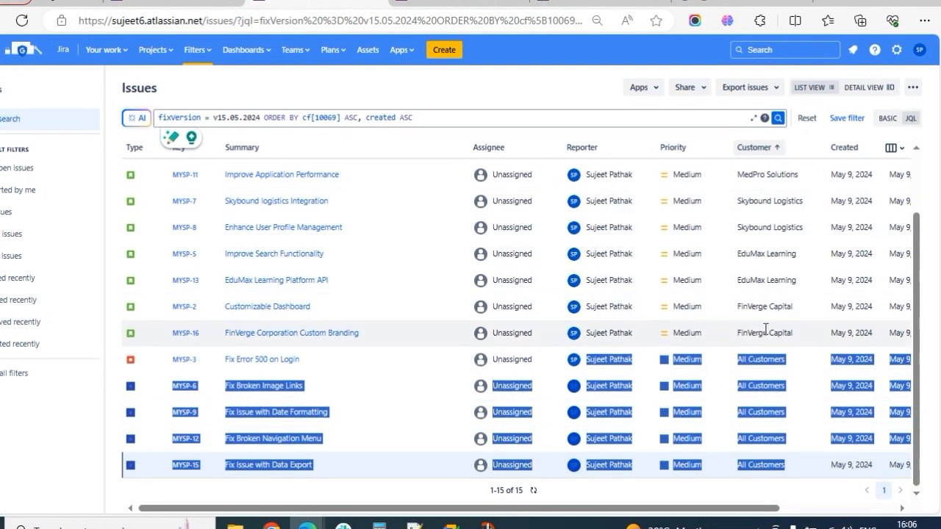
pyautogui.scroll(1, 766, 305)
pyautogui.scroll(1, 766, 307)
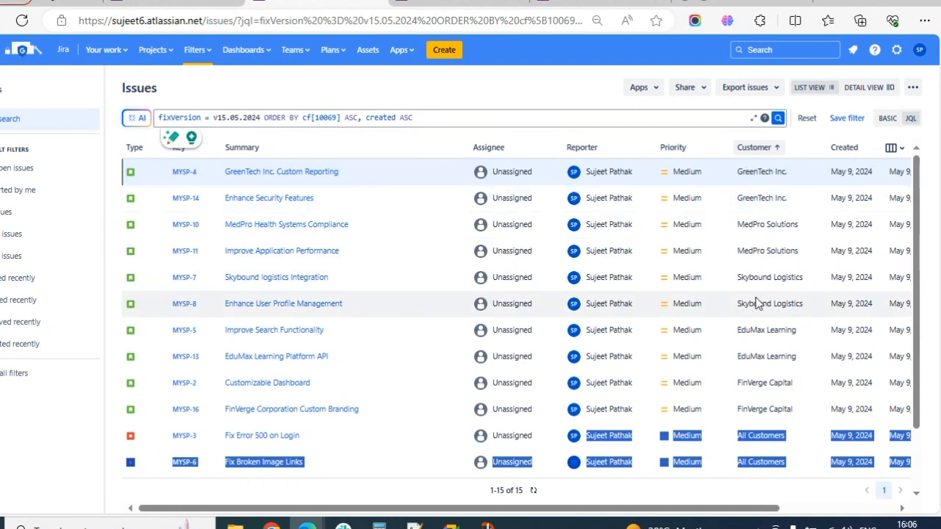
pyautogui.moveTo(737, 330); pyautogui.dragTo(792, 335)
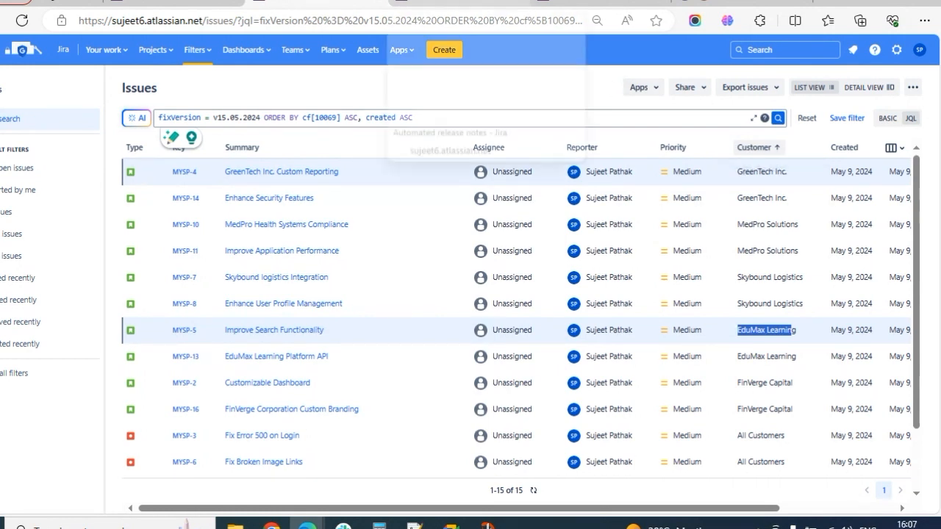
# Return to the Automated release notes custom variables and open cv_customer for editing
pyautogui.click(434, 4)
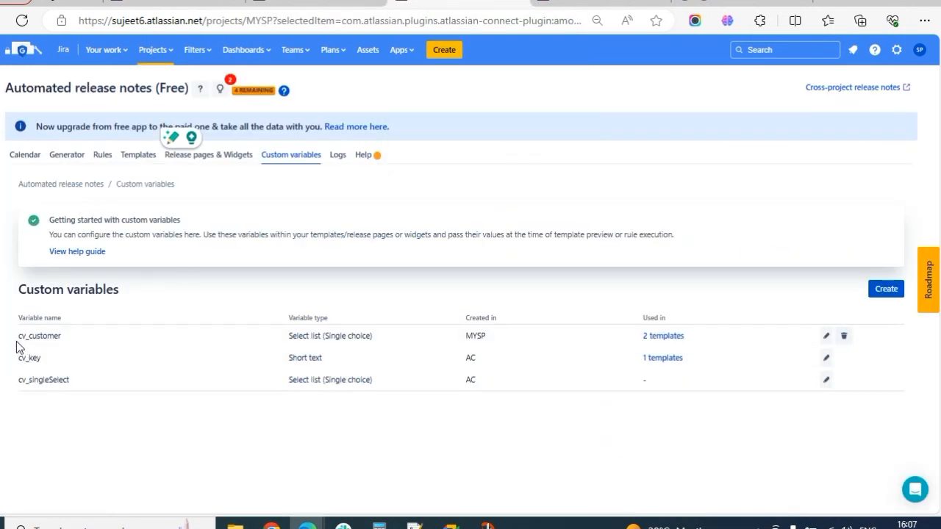
pyautogui.moveTo(20, 339); pyautogui.dragTo(48, 336)
pyautogui.click(59, 348)
pyautogui.moveTo(20, 340); pyautogui.dragTo(31, 341)
pyautogui.click(826, 337)
pyautogui.click(599, 138)
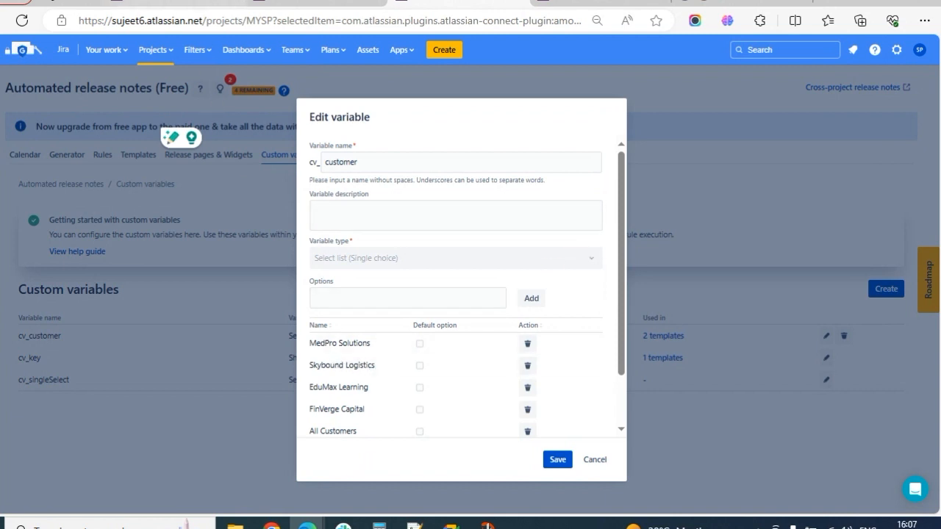
# Check the Customer field's choices in issue MYSP-4 against the open cv_customer variable
pyautogui.click(176, 3)
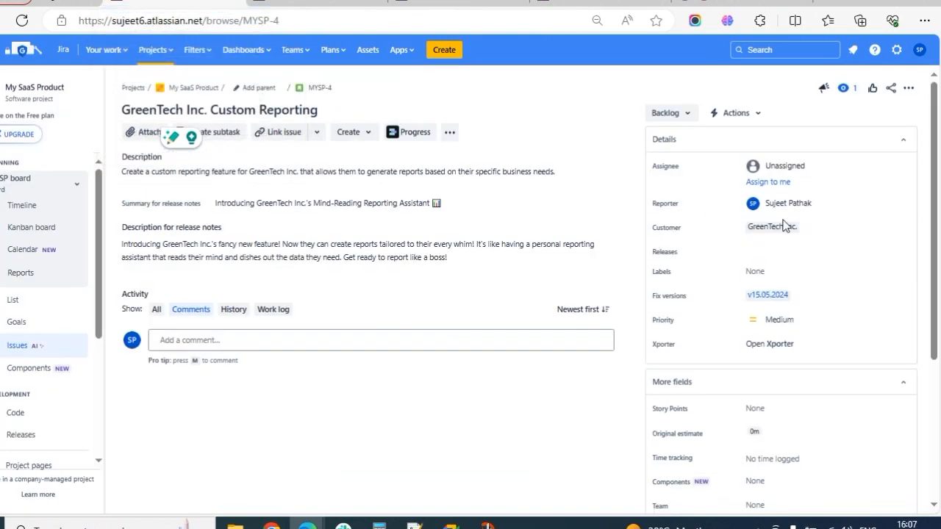
pyautogui.click(833, 235)
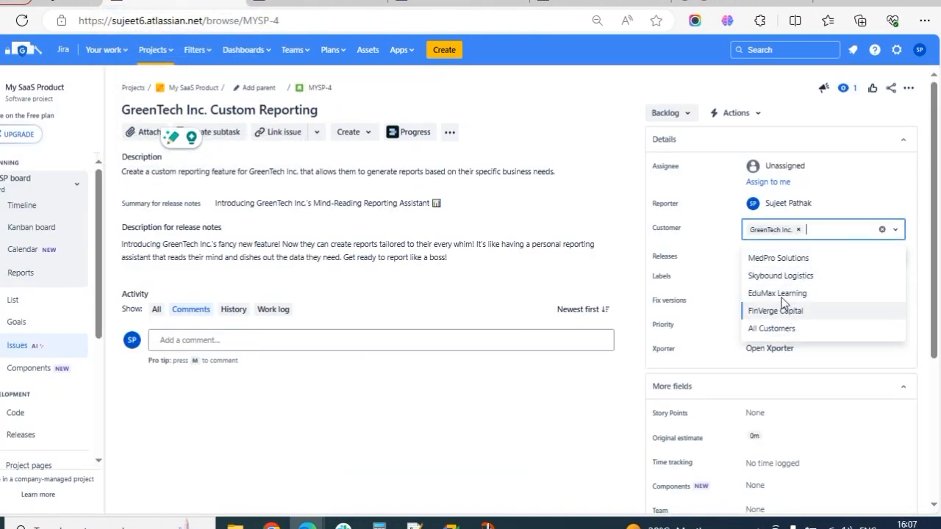
pyautogui.click(476, 2)
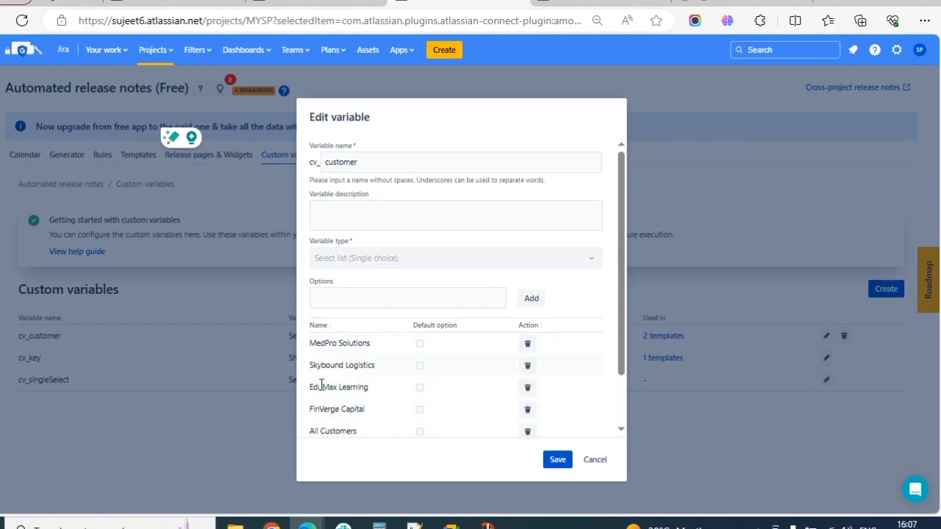
# Review the cv_customer options and the default option, and close the variable without saving
pyautogui.moveTo(309, 343); pyautogui.dragTo(358, 345)
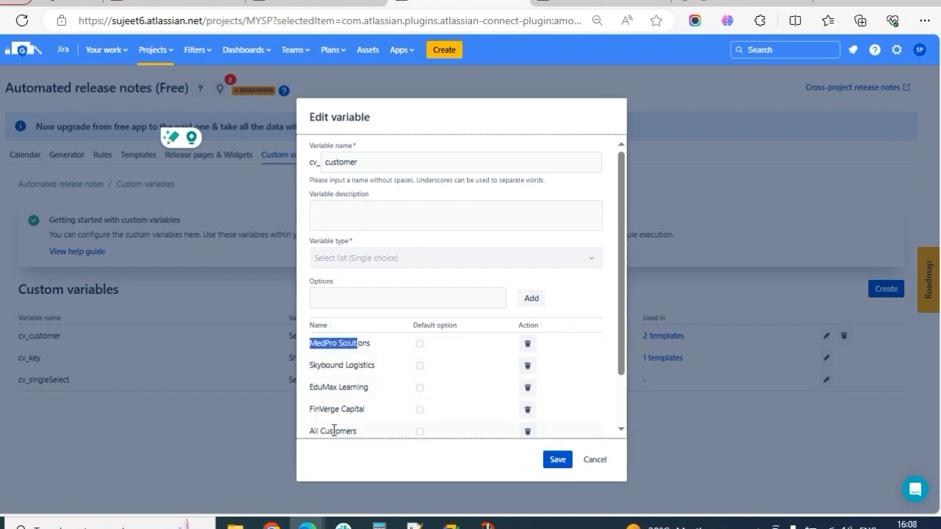
pyautogui.moveTo(311, 431); pyautogui.dragTo(338, 409)
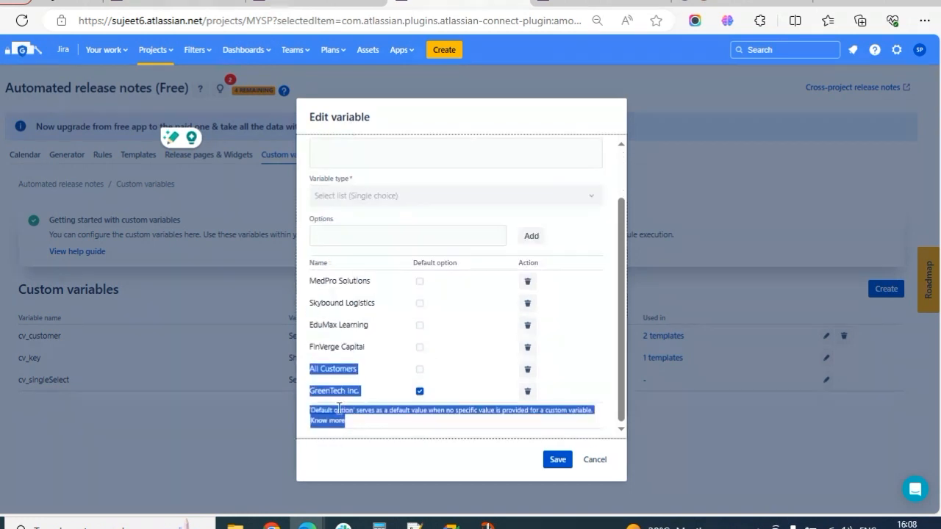
pyautogui.click(384, 370)
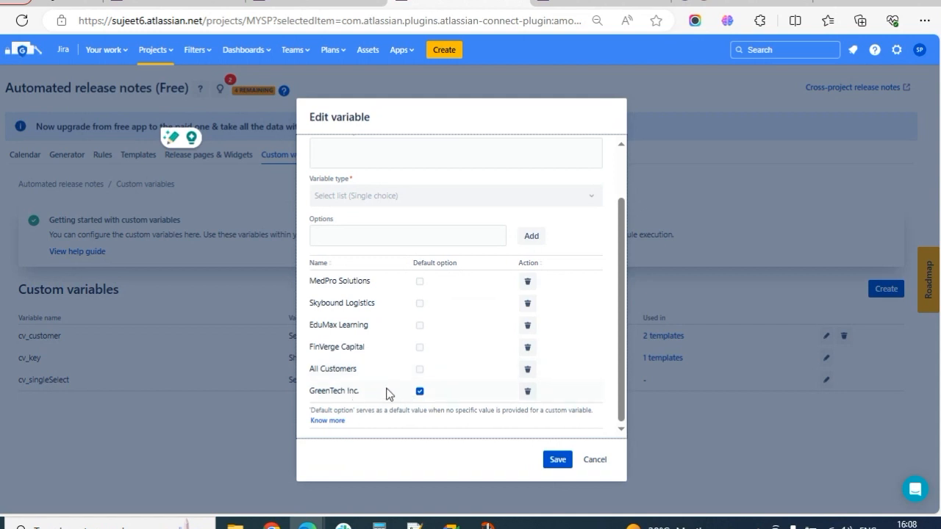
pyautogui.scroll(2, 462, 360)
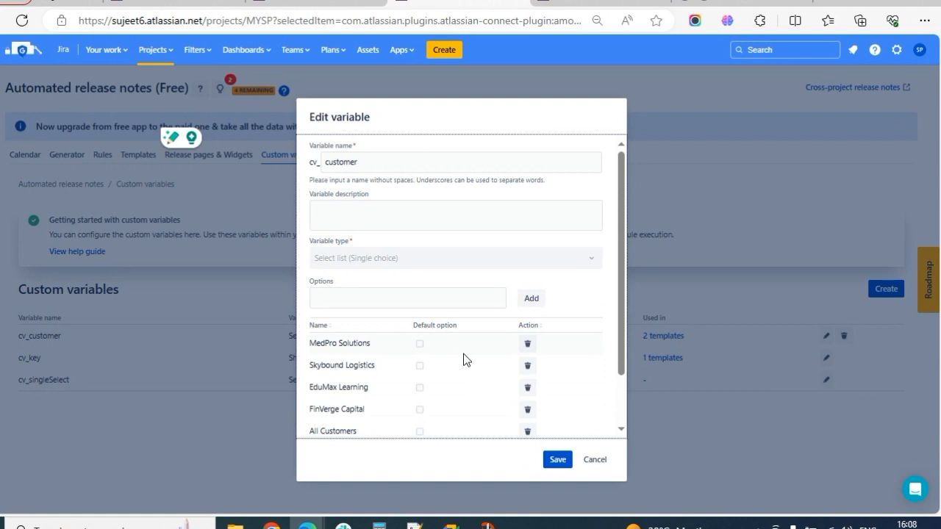
pyautogui.scroll(-2, 470, 364)
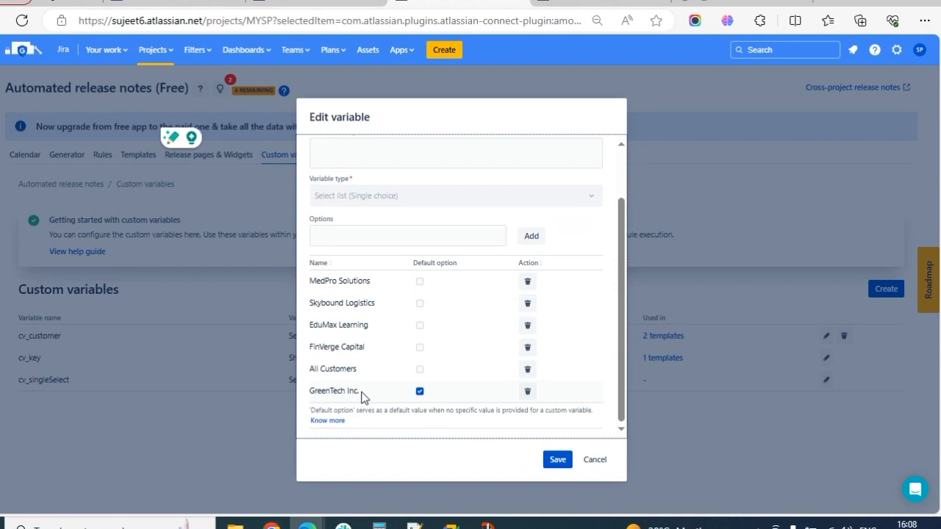
pyautogui.click(593, 463)
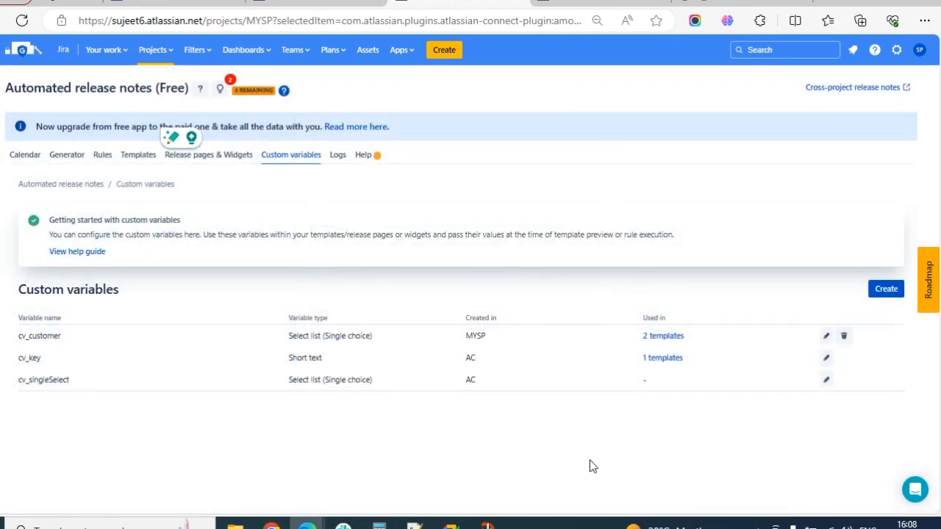
# Highlight cv_customer in the variable list and show the matching Customer field choices in issue MYSP-4 again
pyautogui.moveTo(27, 336); pyautogui.dragTo(43, 336)
pyautogui.click(140, 2)
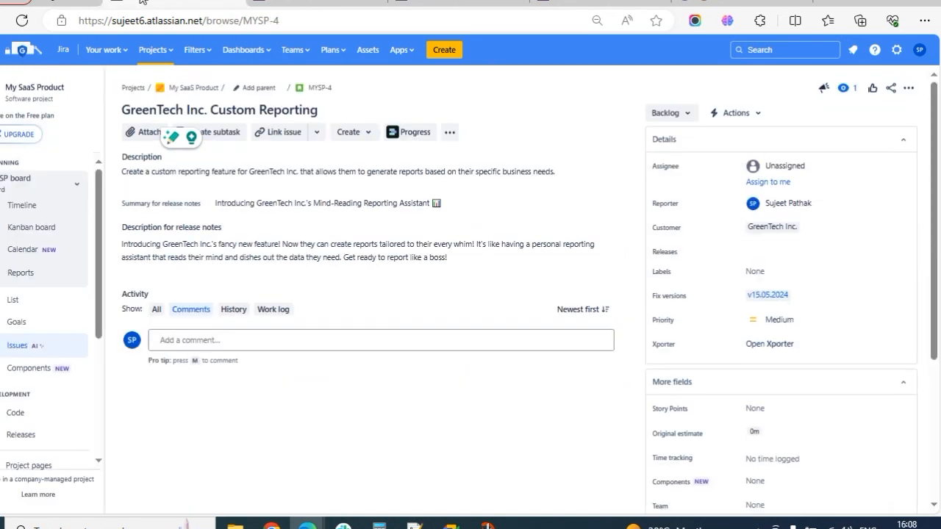
pyautogui.click(817, 233)
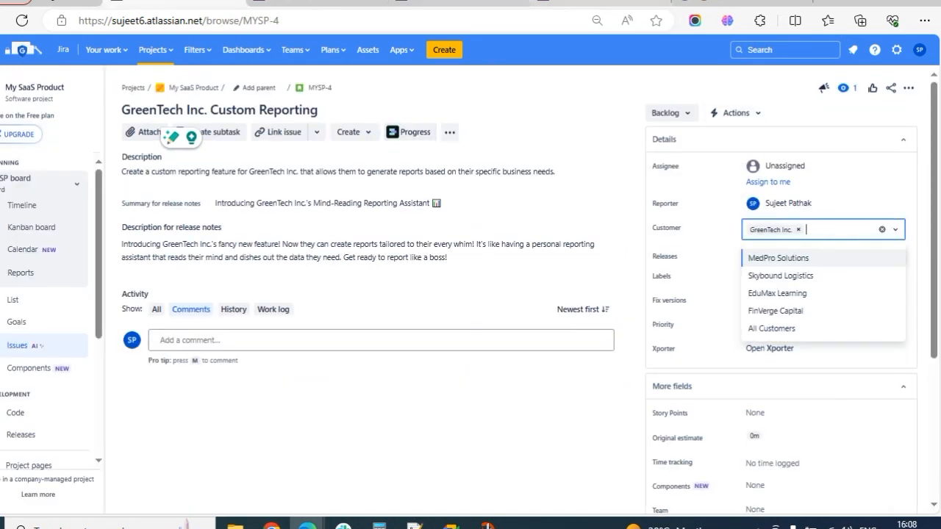
# Return to the custom variables list and copy the variable name cv_customer
pyautogui.click(460, 3)
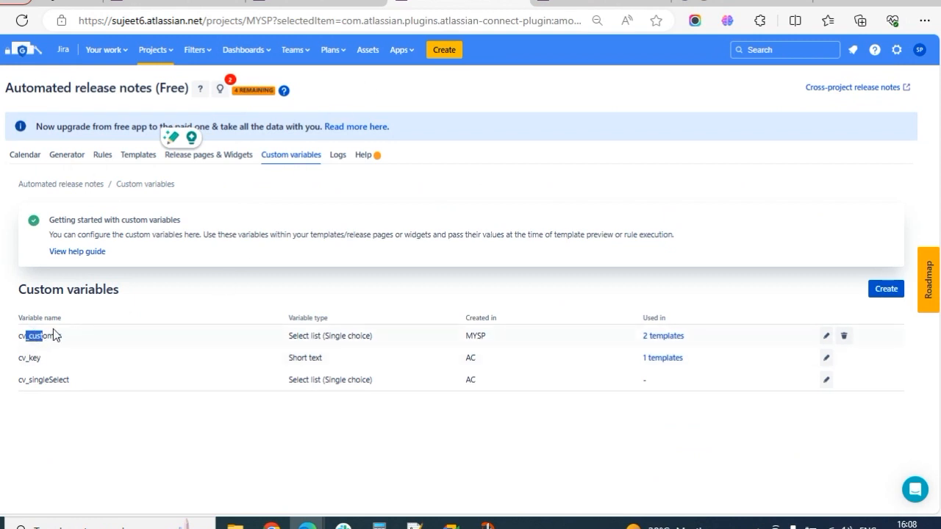
pyautogui.doubleClick(51, 334)
pyautogui.rightClick(51, 335)
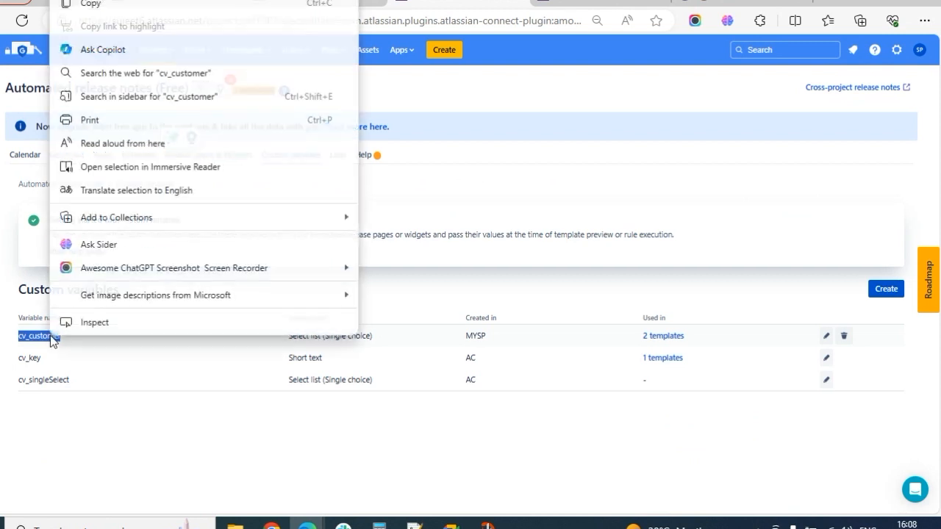
pyautogui.click(110, 6)
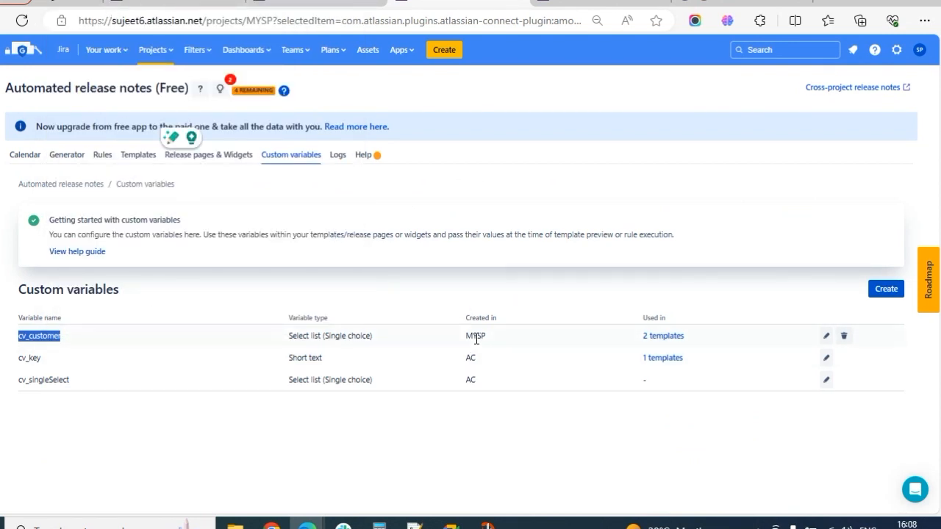
pyautogui.moveTo(466, 337); pyautogui.dragTo(484, 338)
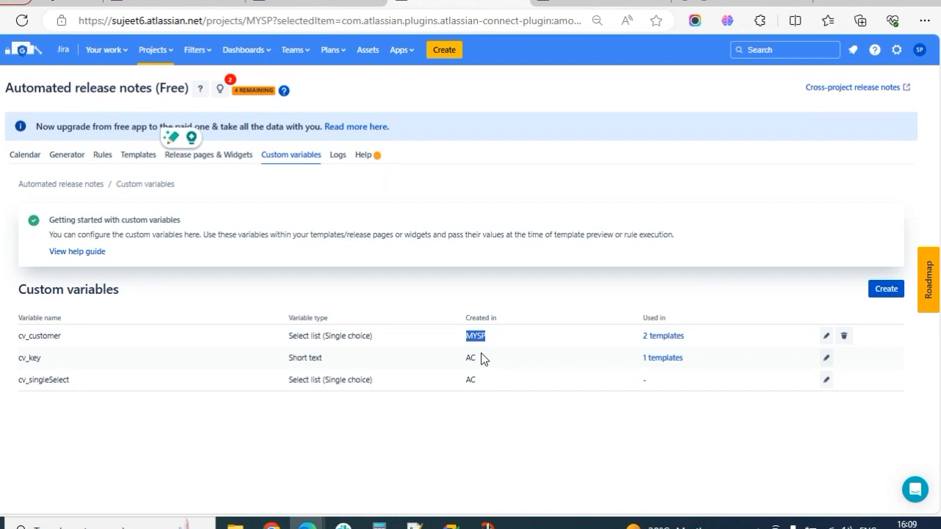
pyautogui.doubleClick(41, 338)
pyautogui.rightClick(39, 337)
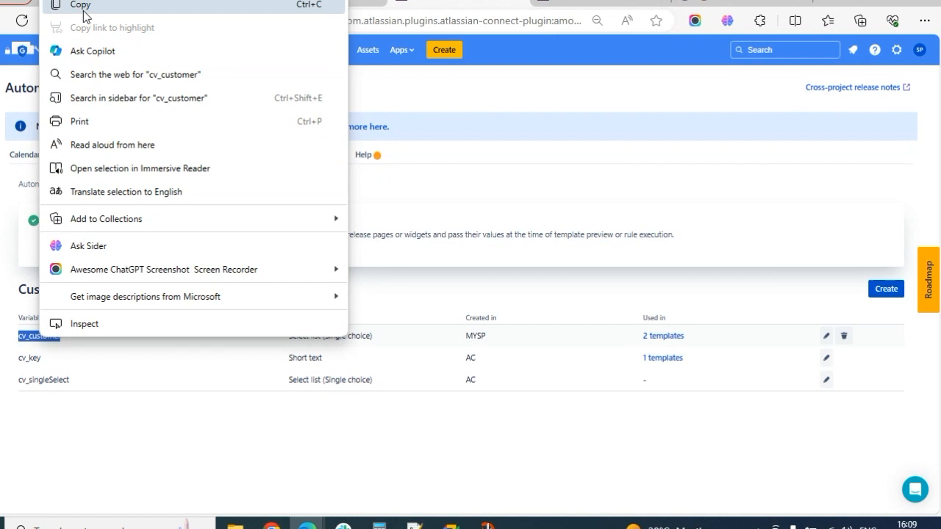
pyautogui.click(82, 5)
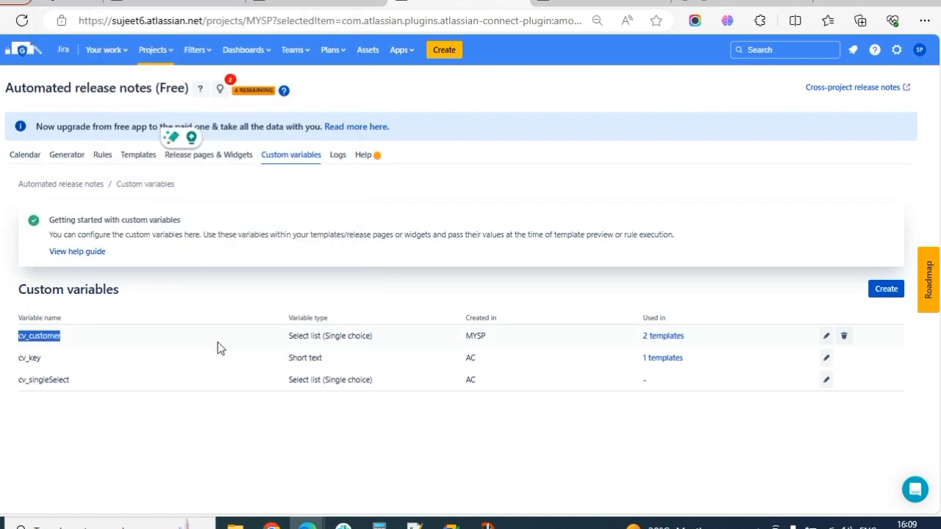
# Open the "Customer release notes - email" template for editing
pyautogui.click(142, 158)
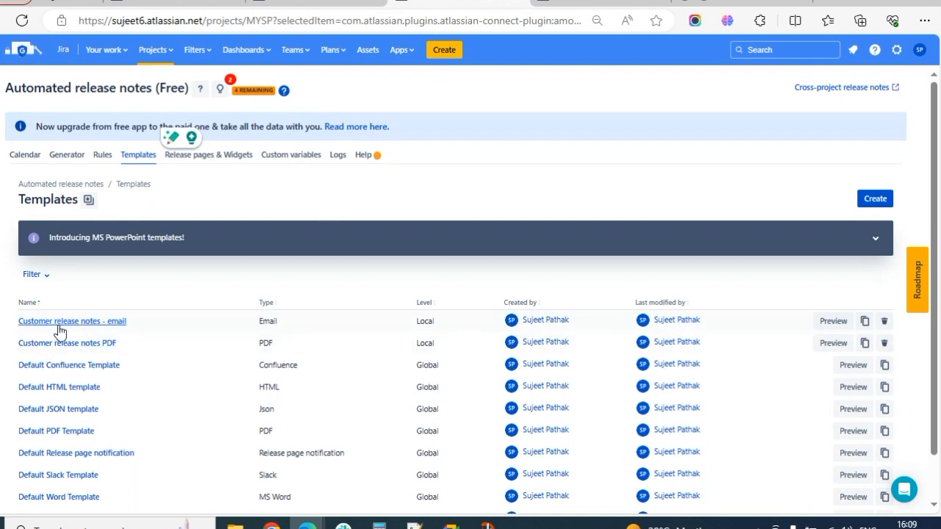
pyautogui.click(110, 324)
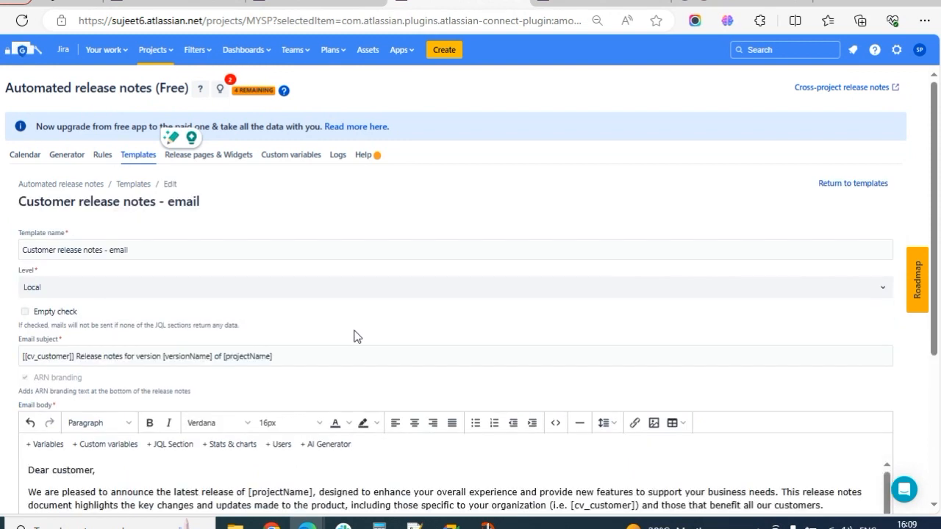
# Enable the empty check for the email template and highlight the [[cv_customer]] variable in the email subject
pyautogui.scroll(-1, 308, 295)
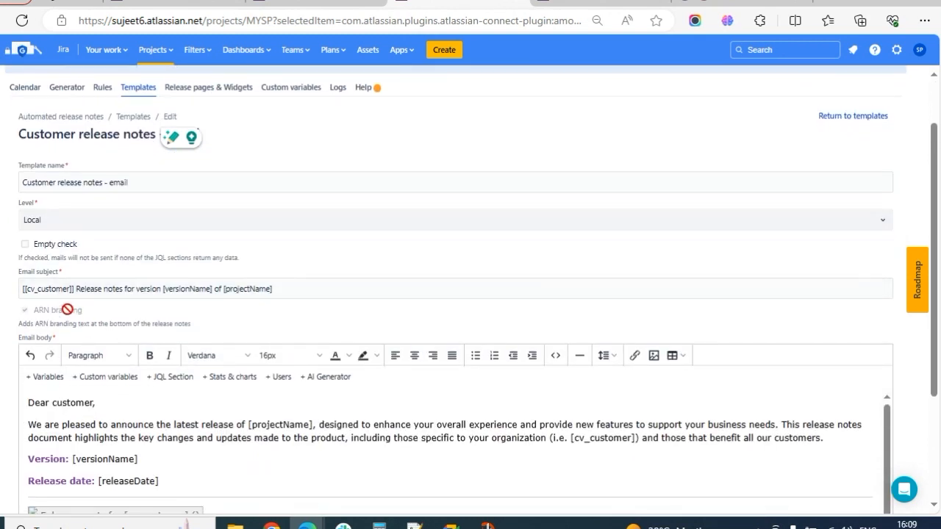
pyautogui.moveTo(25, 291); pyautogui.dragTo(74, 287)
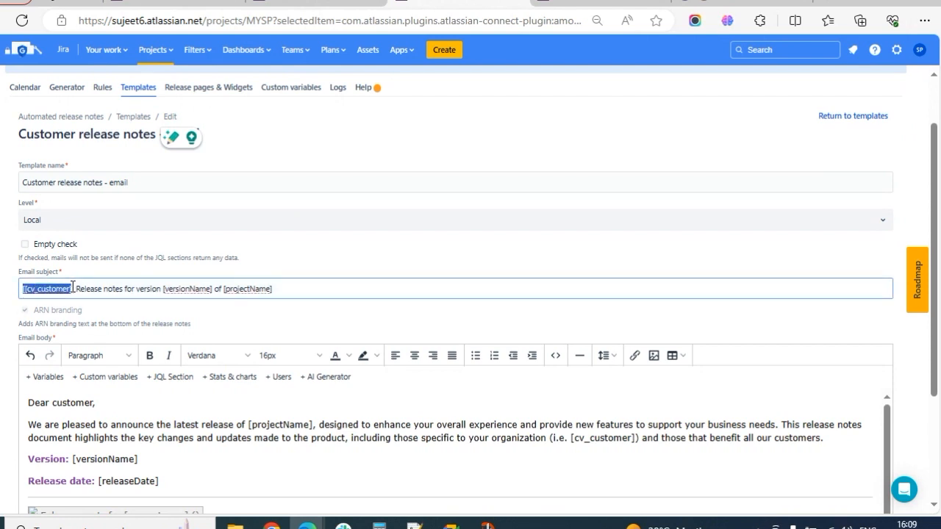
pyautogui.click(294, 247)
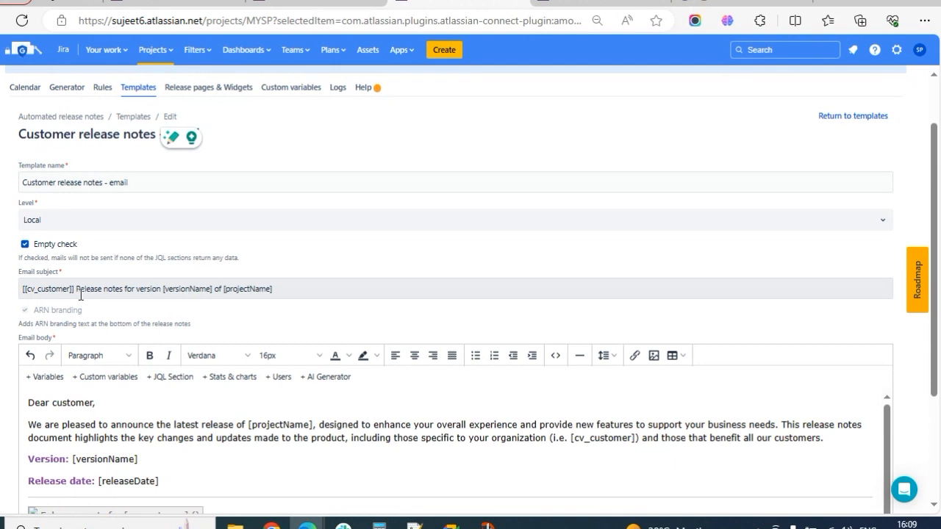
pyautogui.moveTo(75, 289); pyautogui.dragTo(20, 289)
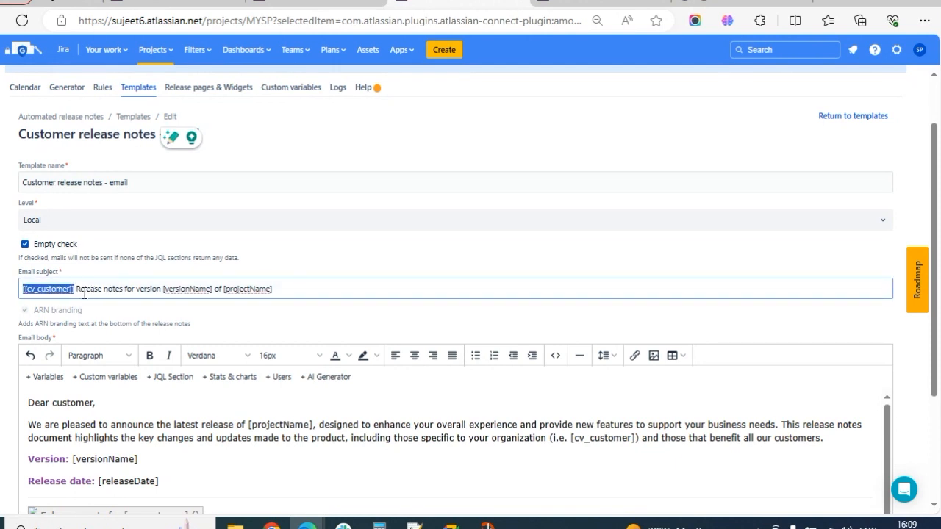
pyautogui.click(26, 291)
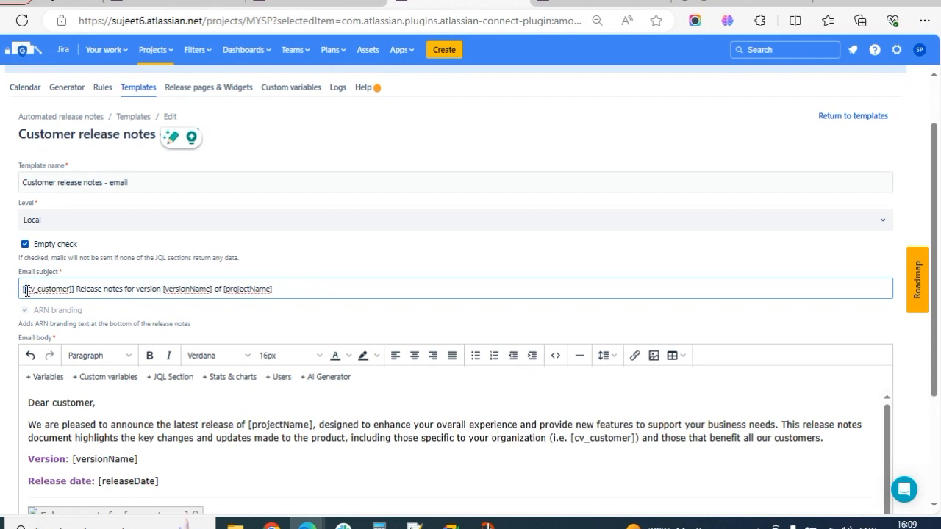
pyautogui.moveTo(24, 290); pyautogui.dragTo(79, 289)
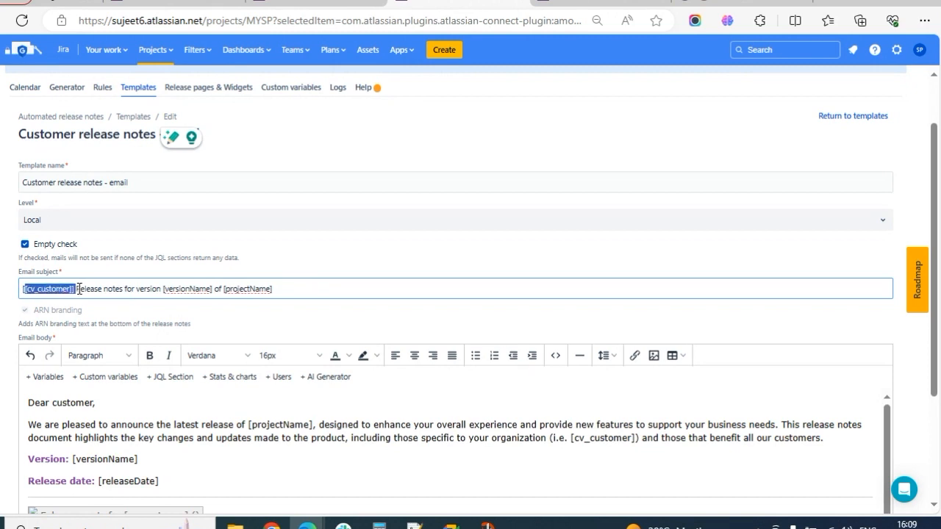
# Examine the email body's introduction and the variables [cv_customer], [versionName] and [releaseDate] used in it
pyautogui.scroll(-1, 290, 417)
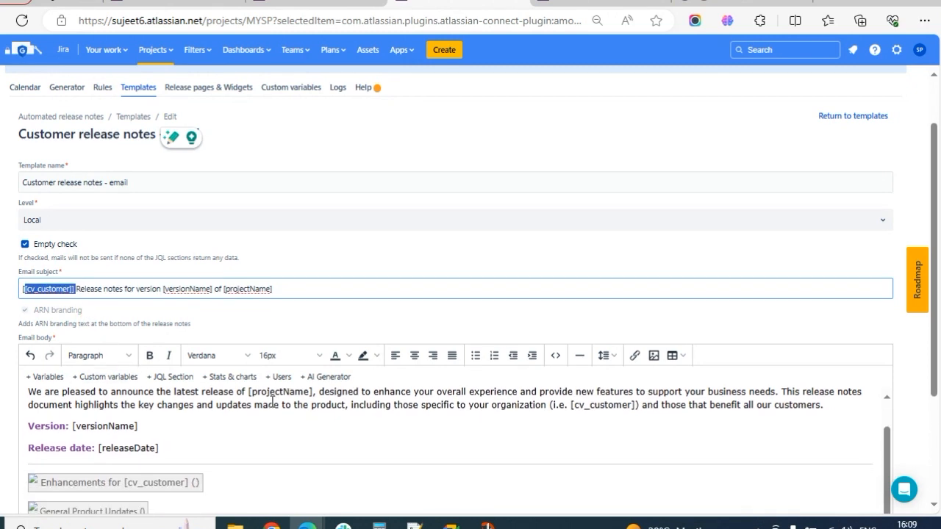
pyautogui.scroll(-2, 504, 218)
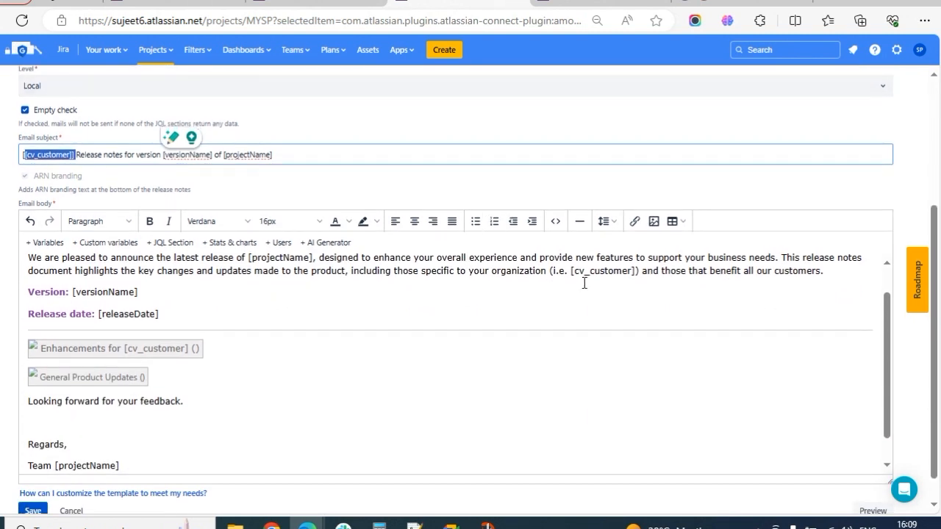
pyautogui.moveTo(572, 272); pyautogui.dragTo(635, 274)
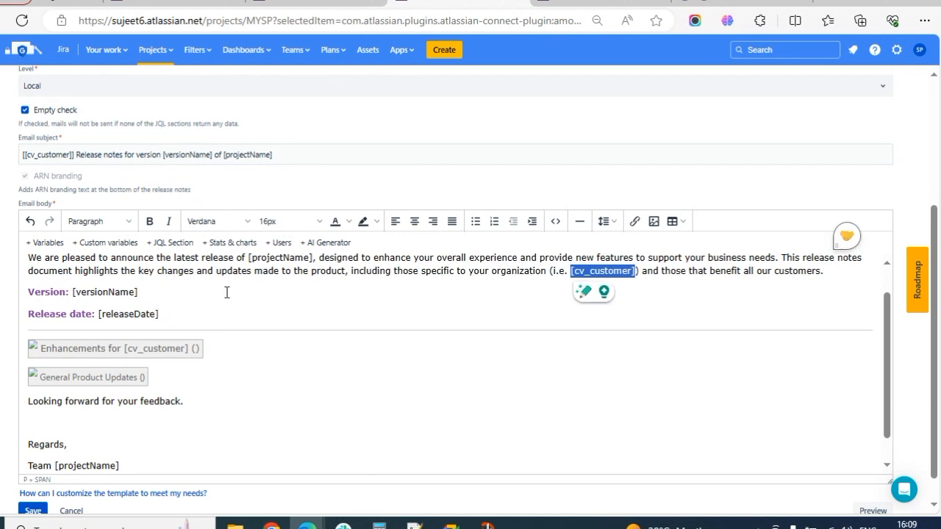
pyautogui.moveTo(115, 292); pyautogui.dragTo(76, 294)
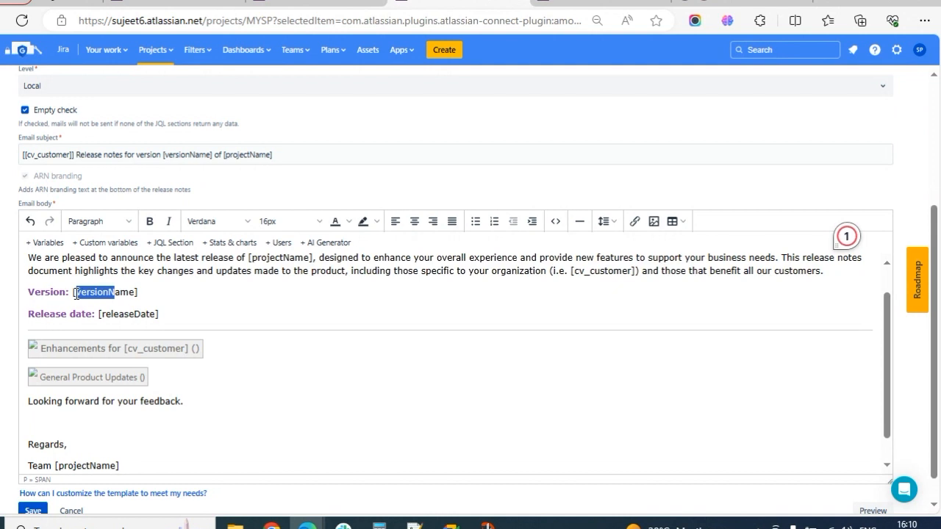
pyautogui.doubleClick(121, 315)
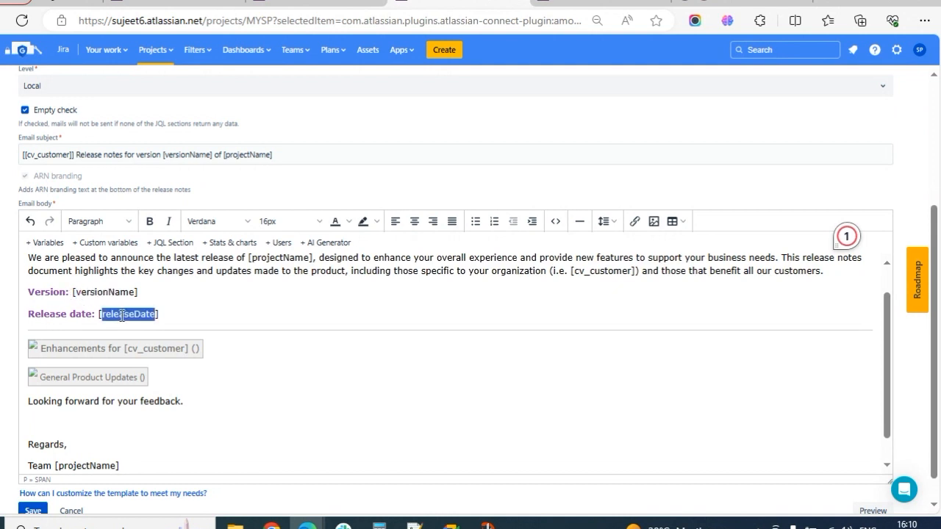
pyautogui.click(579, 271)
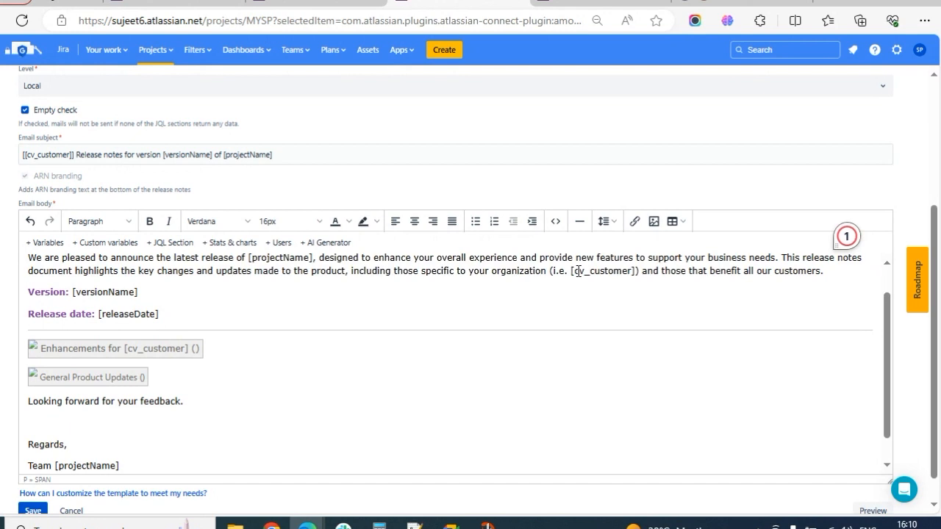
pyautogui.moveTo(585, 274); pyautogui.dragTo(634, 272)
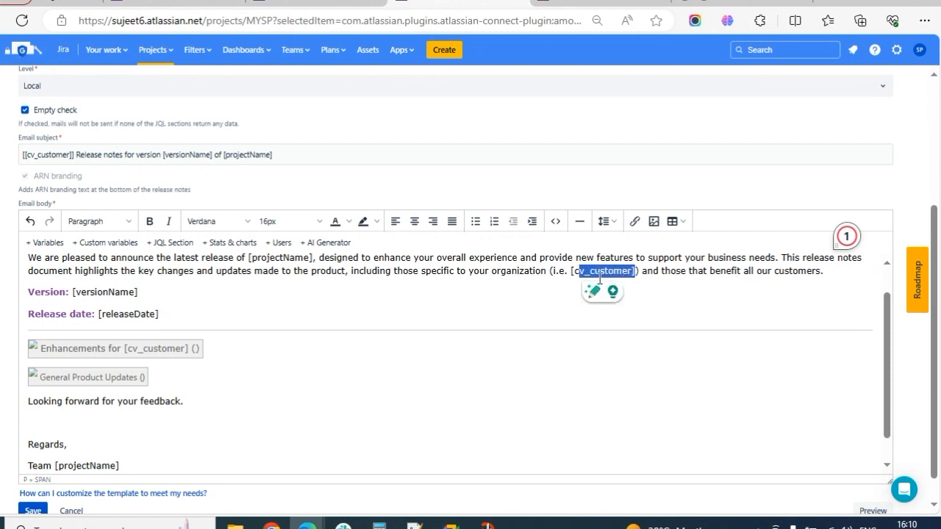
pyautogui.click(484, 274)
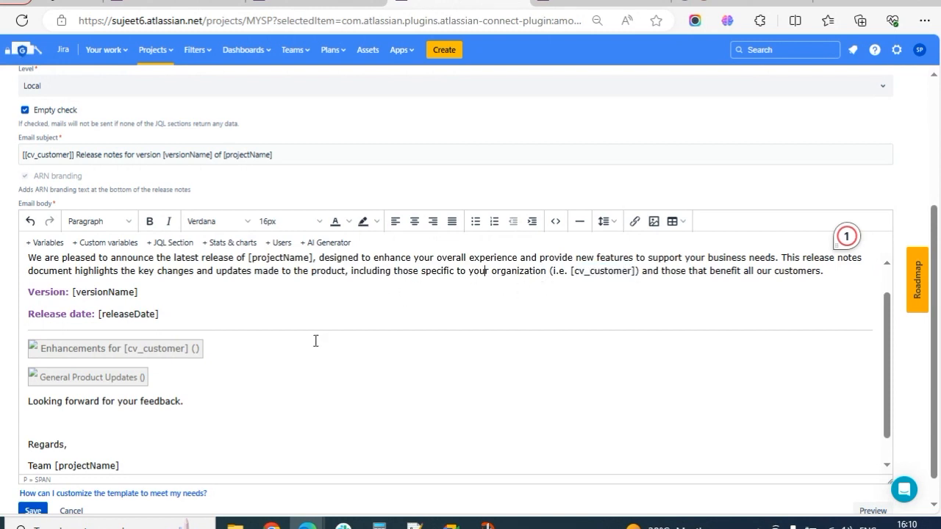
# Point out the two JQL sections in the email body, "Enhancements for [cv_customer]" and "General Product Updates"
pyautogui.scroll(1, 289, 376)
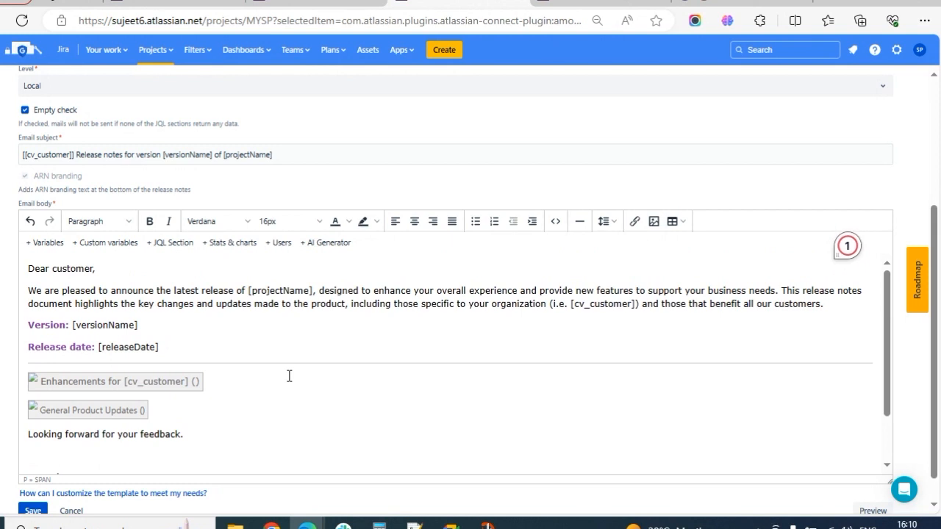
pyautogui.scroll(-1, 289, 376)
pyautogui.click(163, 352)
pyautogui.click(124, 378)
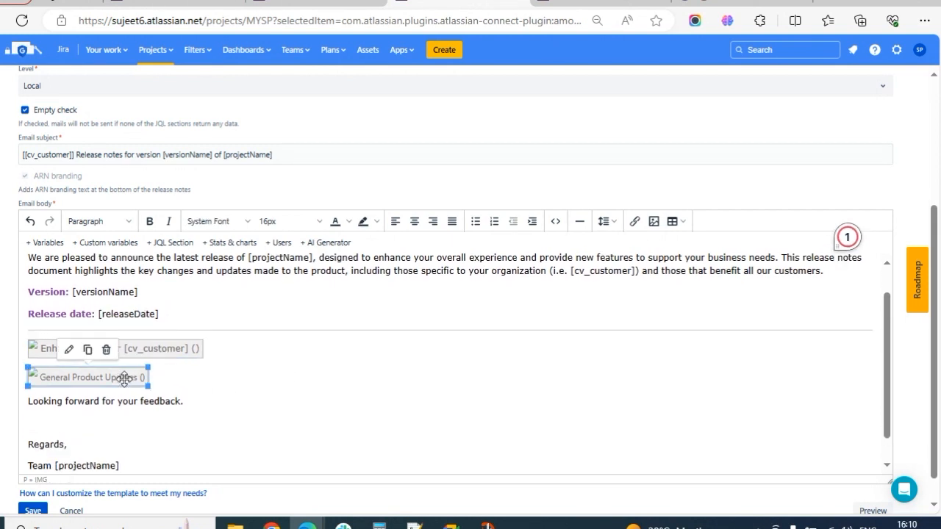
pyautogui.click(187, 371)
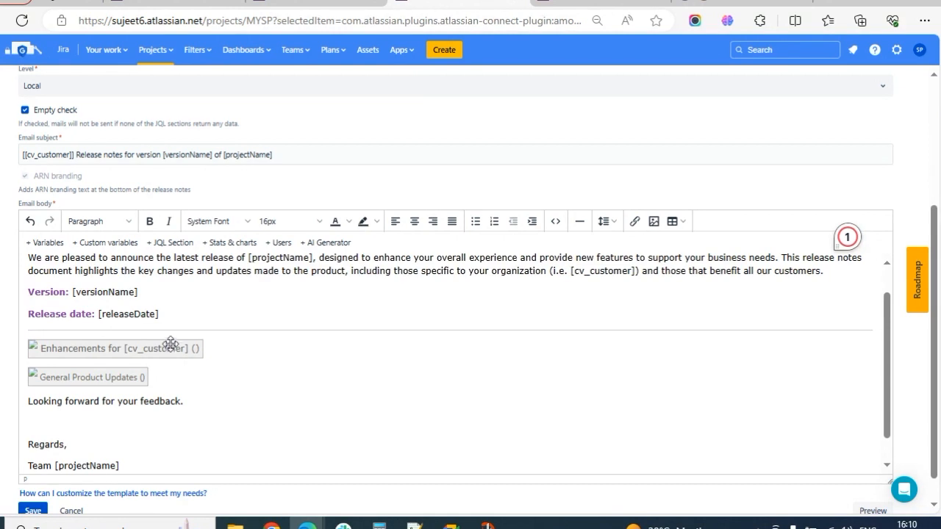
pyautogui.click(168, 344)
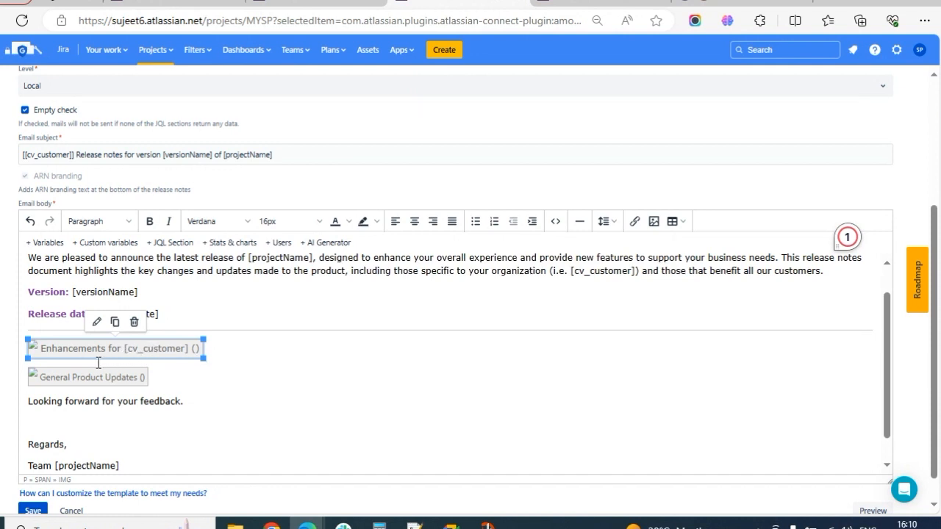
pyautogui.click(165, 372)
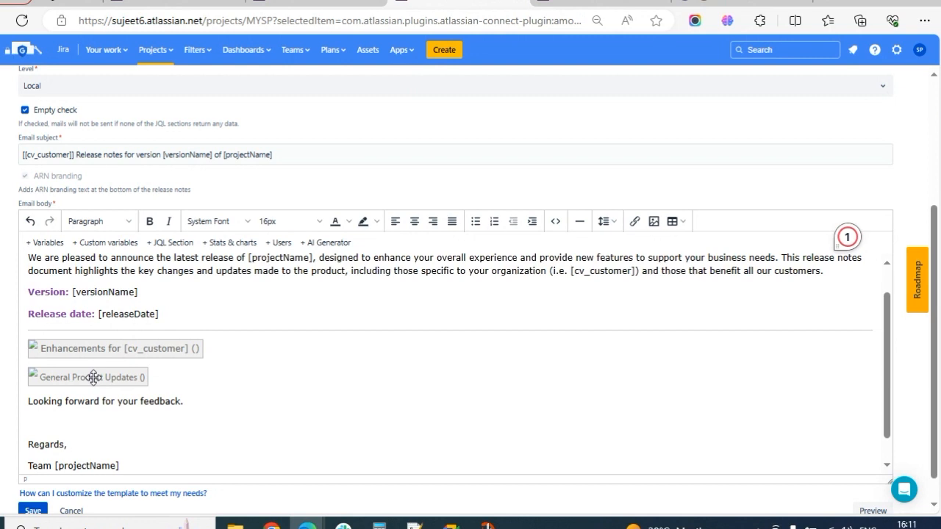
pyautogui.click(94, 377)
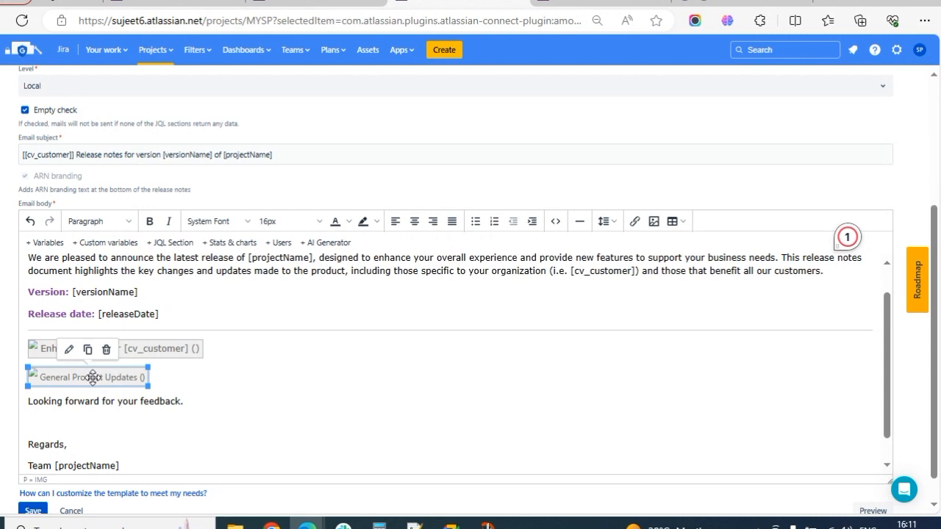
pyautogui.click(196, 380)
pyautogui.click(215, 354)
pyautogui.click(187, 369)
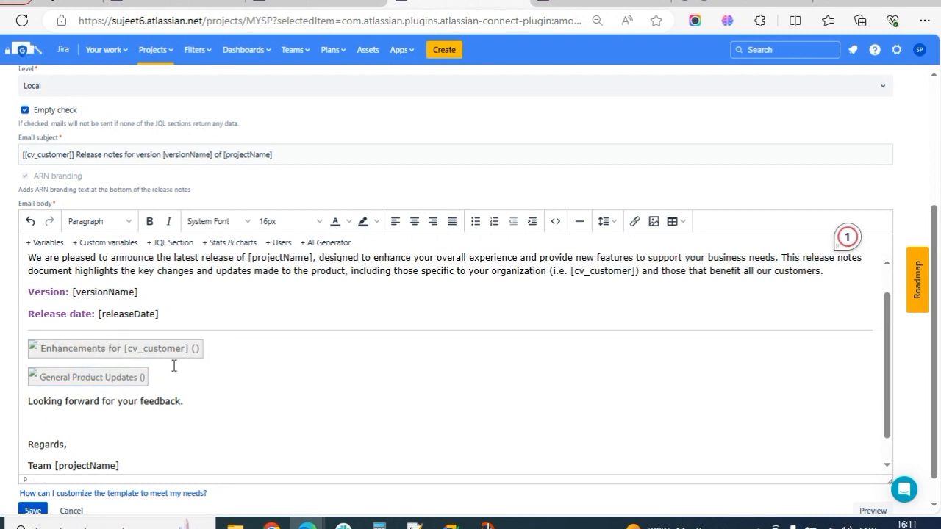
# Open the "Enhancements for [cv_customer]" JQL section for editing and examine the variable and count in its title and the variable in its description
pyautogui.click(158, 350)
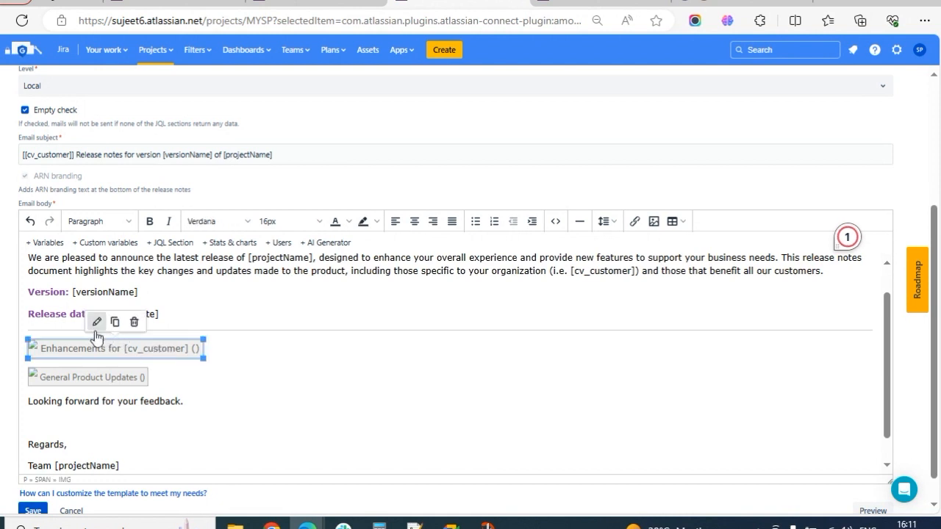
pyautogui.click(97, 323)
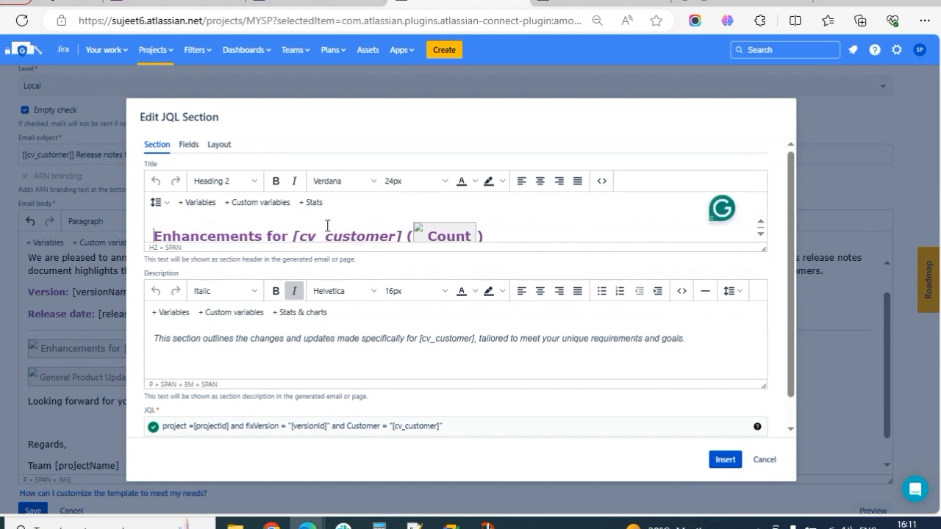
pyautogui.moveTo(293, 235); pyautogui.dragTo(382, 232)
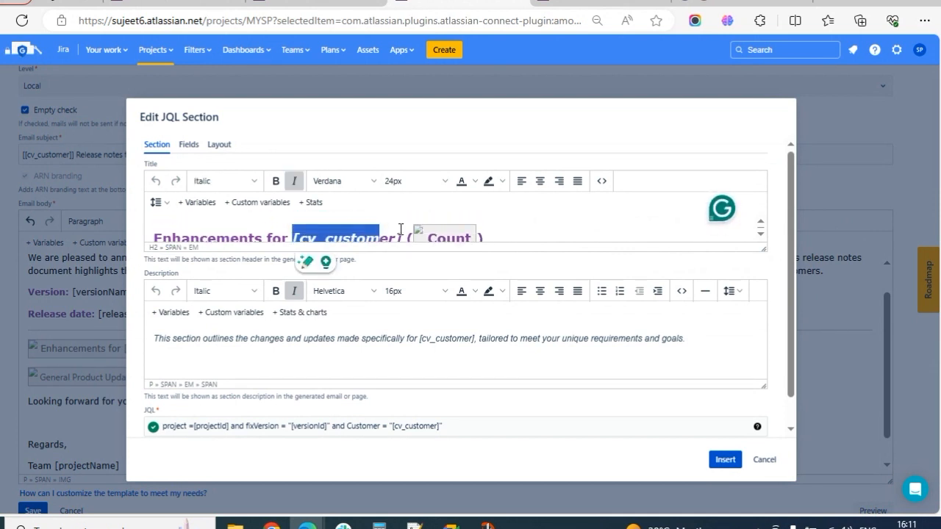
pyautogui.click(459, 234)
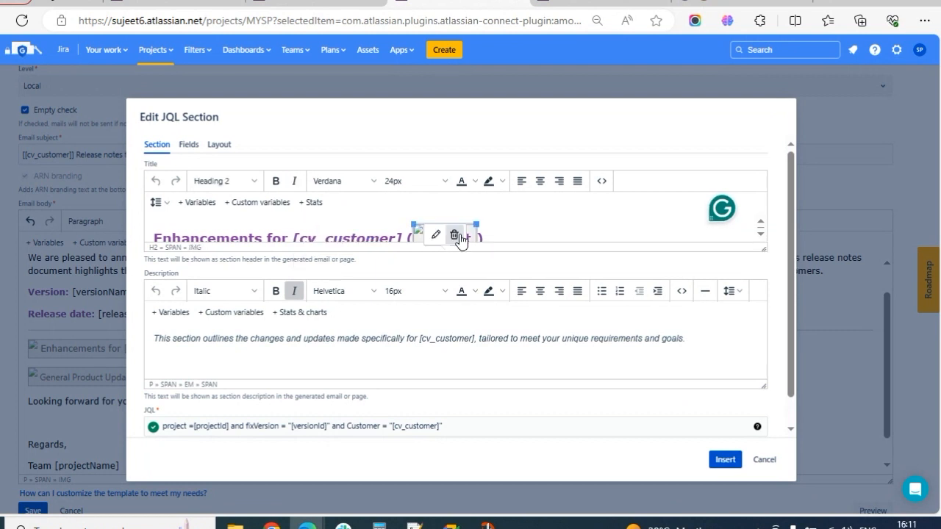
pyautogui.click(566, 223)
pyautogui.scroll(-1, 559, 229)
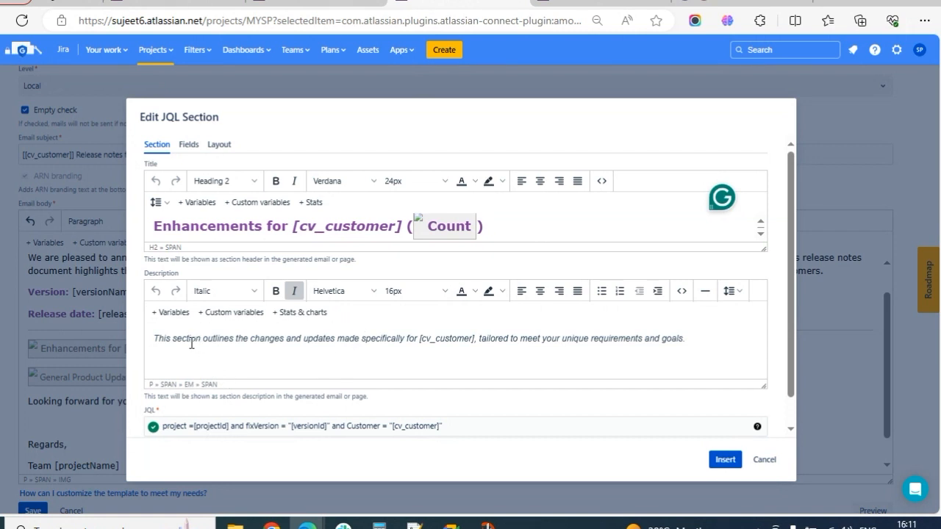
pyautogui.moveTo(417, 338); pyautogui.dragTo(471, 339)
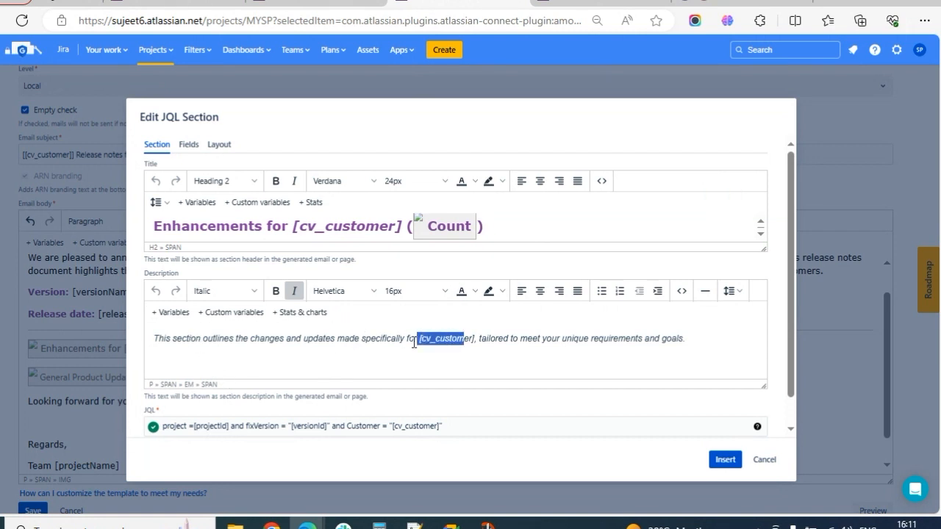
# Show the Customer field in issue MYSP-4 and return to the open JQL section
pyautogui.scroll(-1, 275, 365)
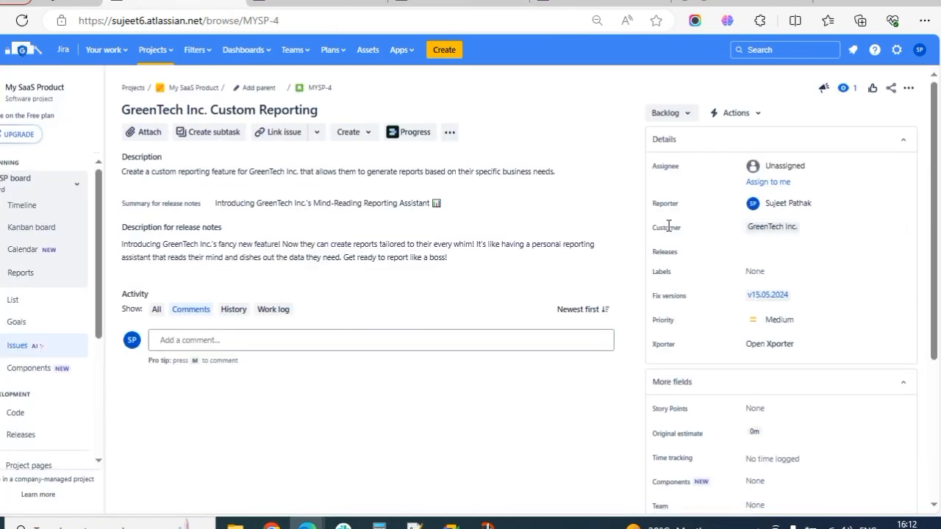
pyautogui.doubleClick(657, 229)
pyautogui.click(513, 2)
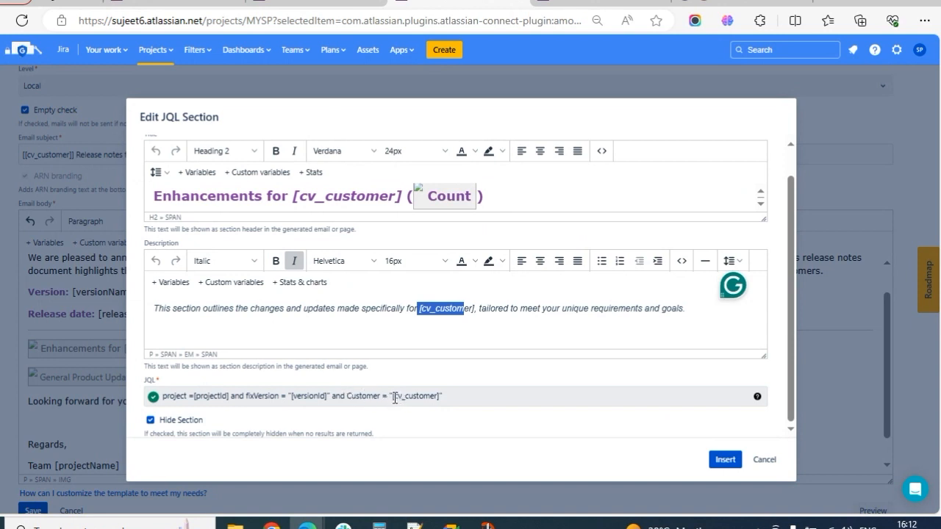
# Examine the section's JQL condition Customer = "[cv_customer]", highlighting the variable and the field name
pyautogui.moveTo(392, 397); pyautogui.dragTo(436, 396)
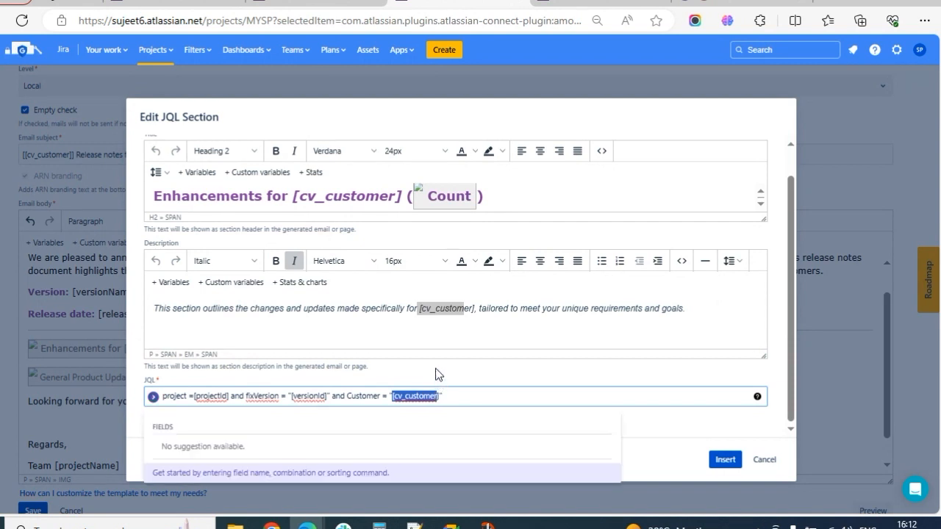
pyautogui.click(435, 374)
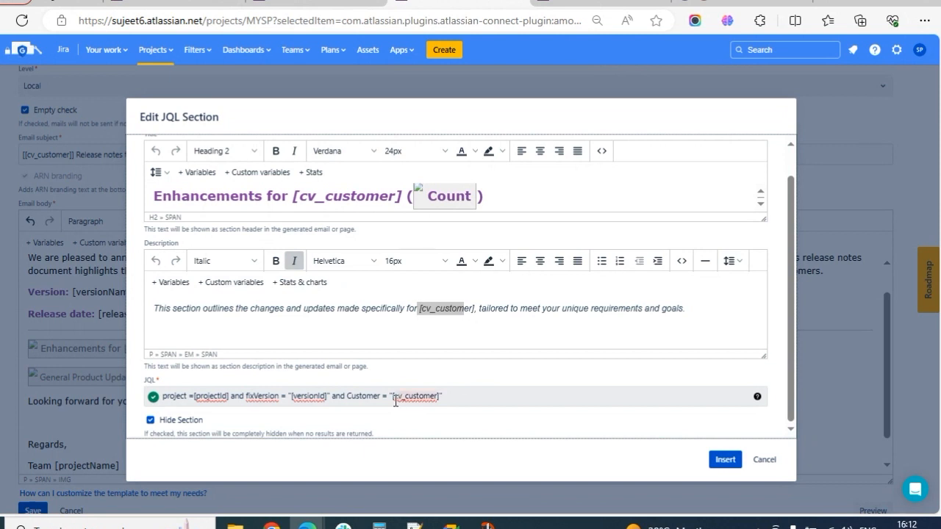
pyautogui.moveTo(395, 399); pyautogui.dragTo(439, 398)
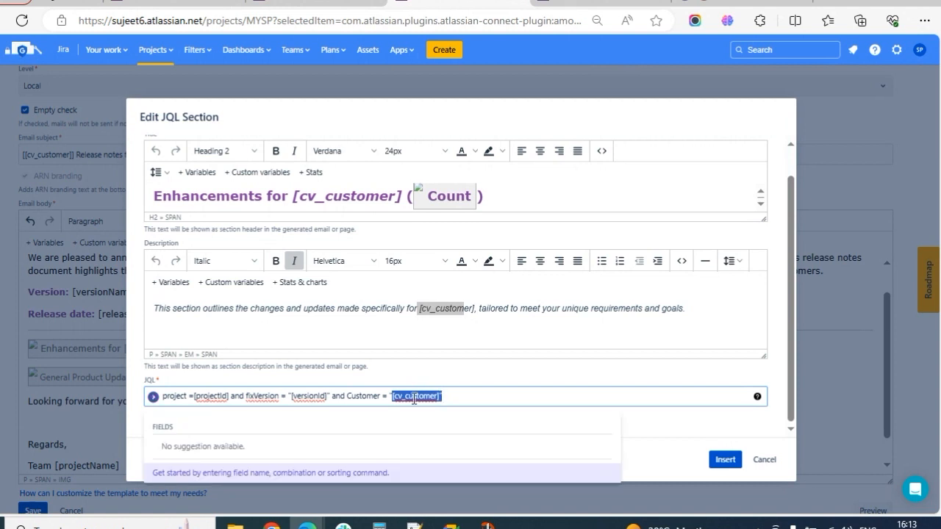
pyautogui.moveTo(346, 398); pyautogui.dragTo(380, 401)
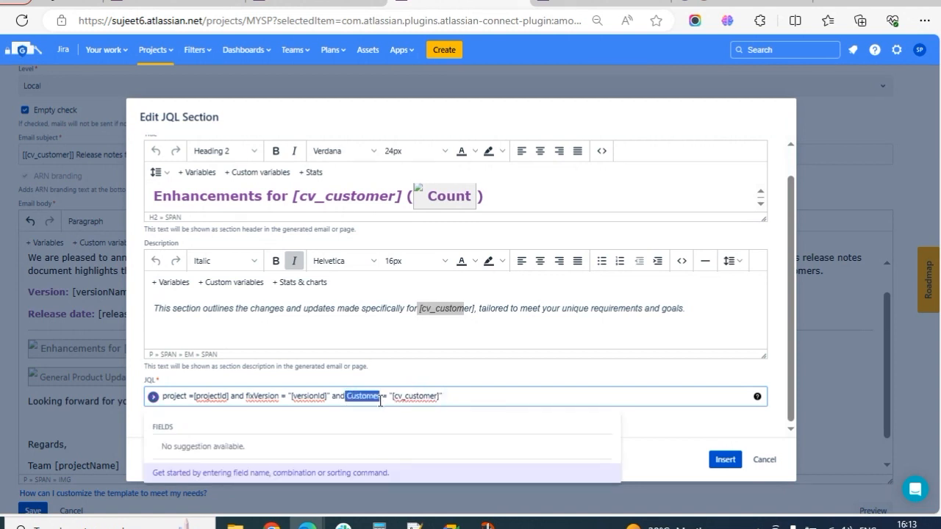
pyautogui.click(395, 375)
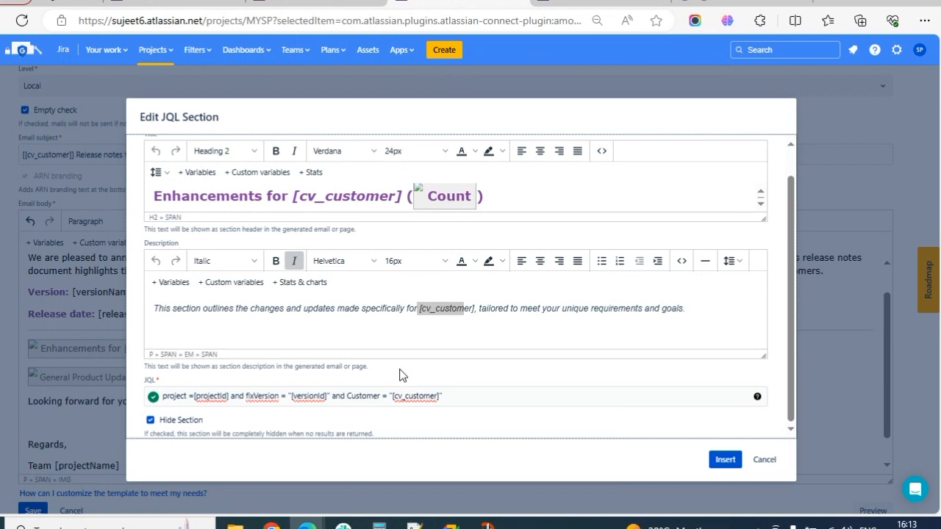
pyautogui.scroll(1, 402, 376)
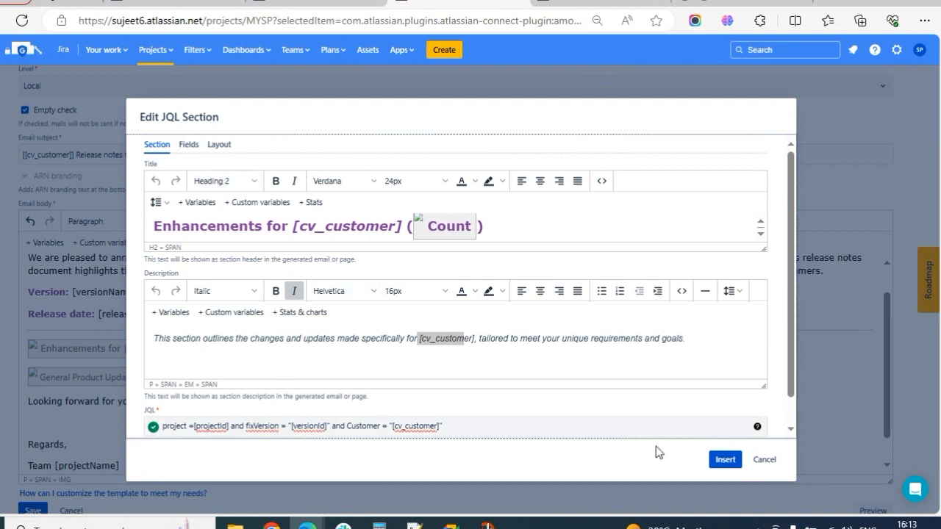
# Close the current JQL section and open "General Product Updates" to examine its condition Customer = "All Customers"
pyautogui.click(762, 462)
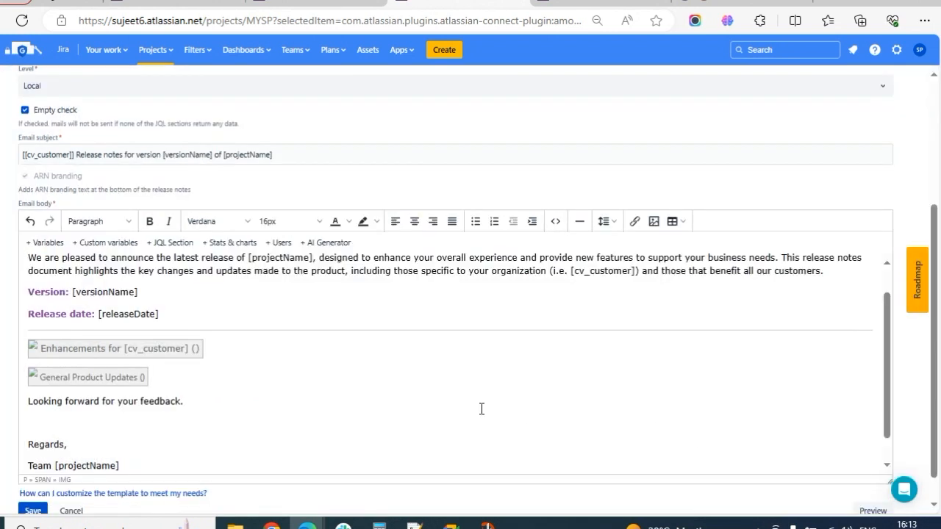
pyautogui.click(111, 378)
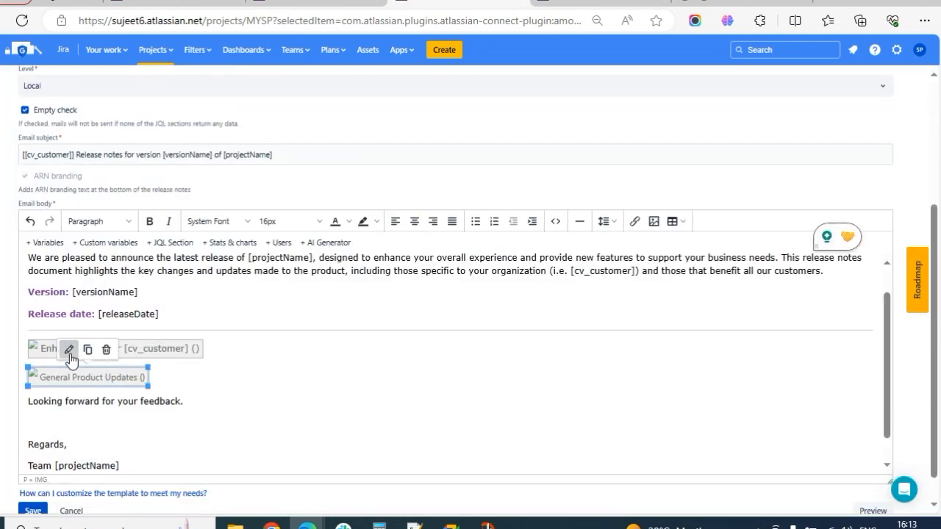
pyautogui.click(69, 351)
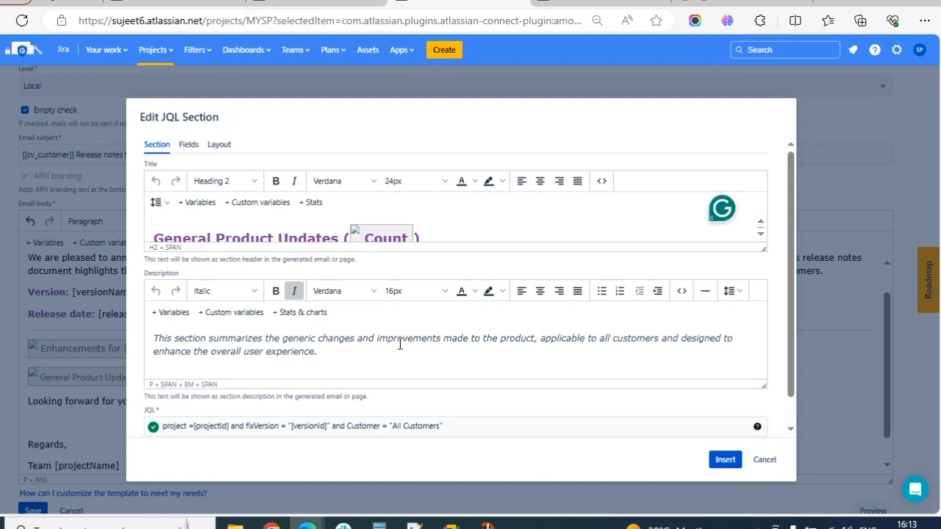
pyautogui.scroll(-1, 416, 337)
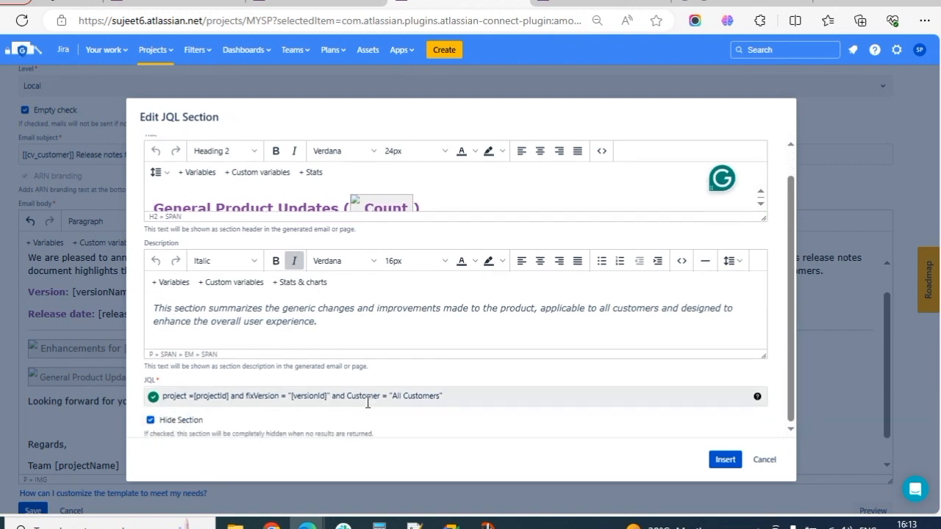
pyautogui.moveTo(393, 397); pyautogui.dragTo(444, 397)
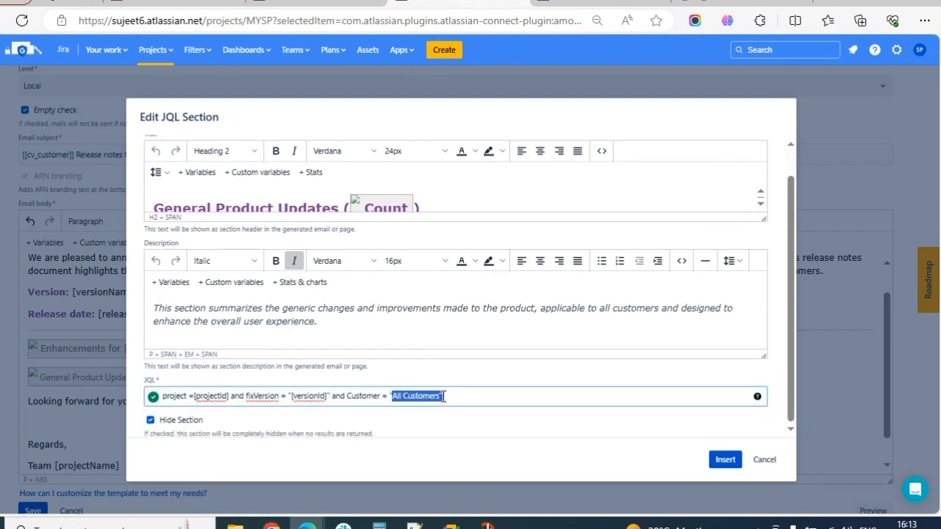
pyautogui.doubleClick(360, 396)
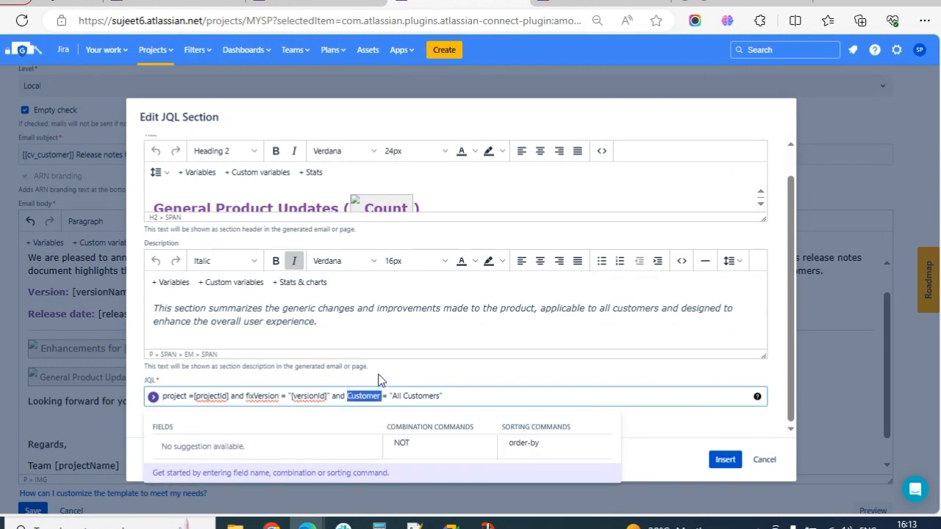
pyautogui.click(379, 379)
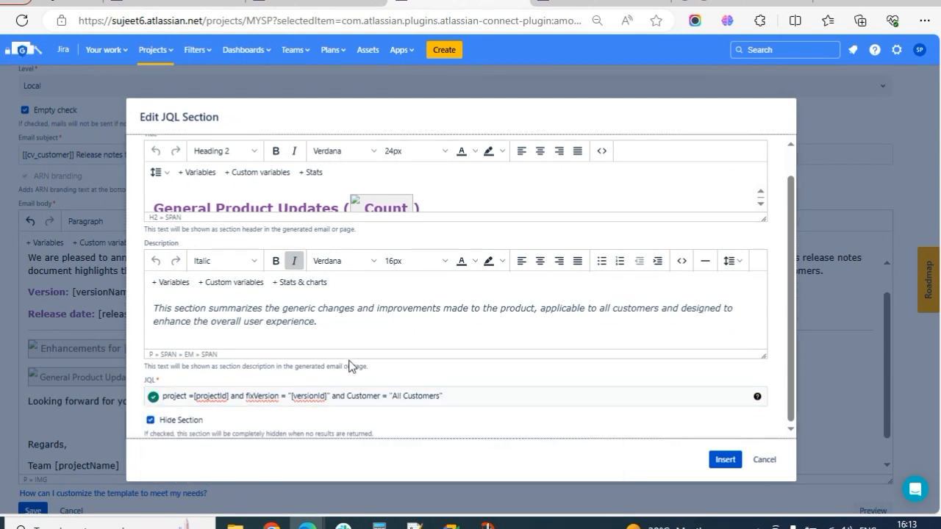
# Inspect the JQL of the Count stat in the "General Product Updates" title, then close the stat and section without changes
pyautogui.scroll(1, 353, 378)
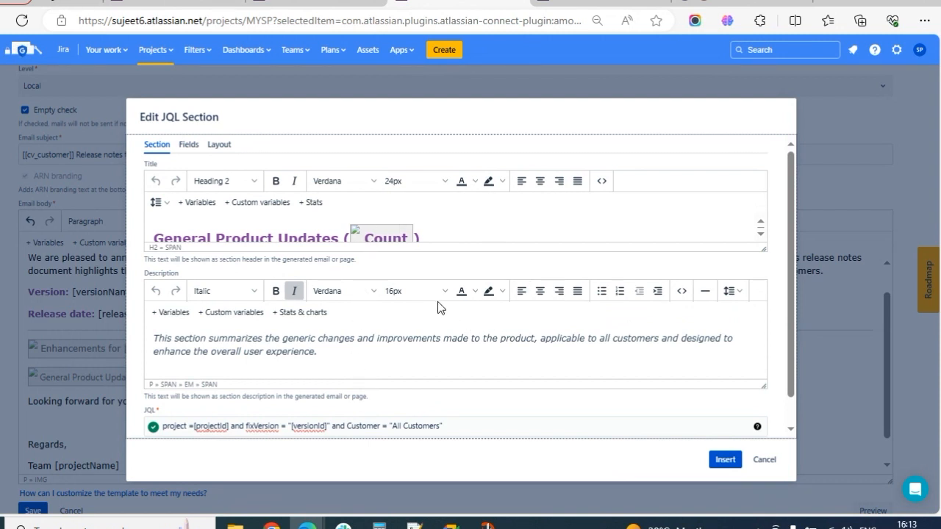
pyautogui.click(381, 235)
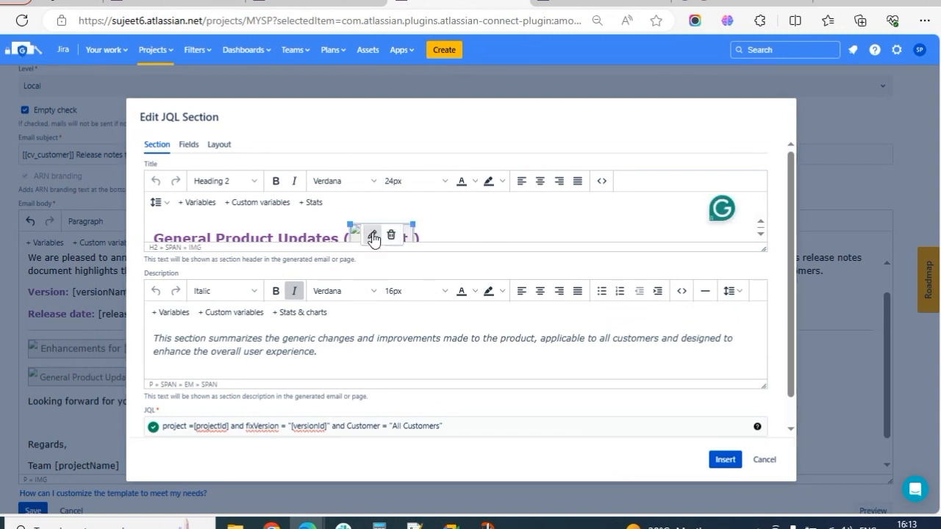
pyautogui.click(373, 236)
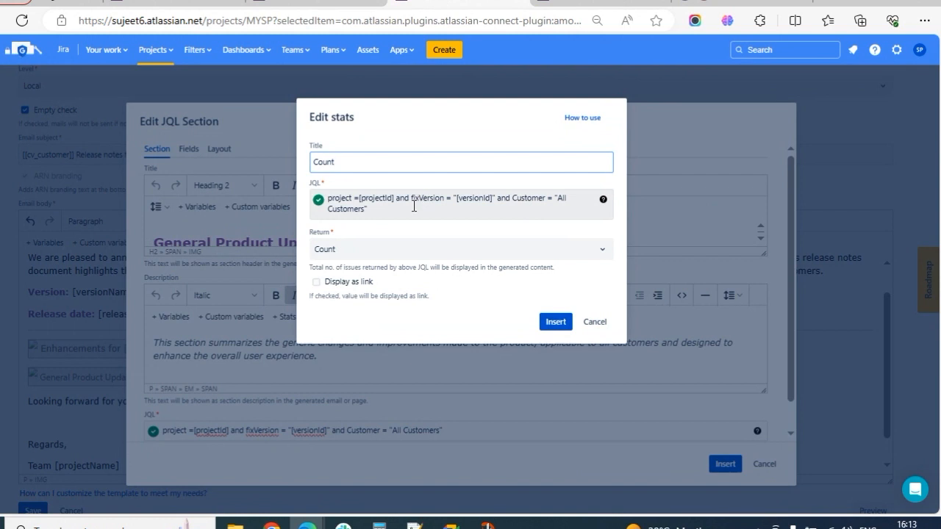
pyautogui.click(596, 325)
pyautogui.click(764, 460)
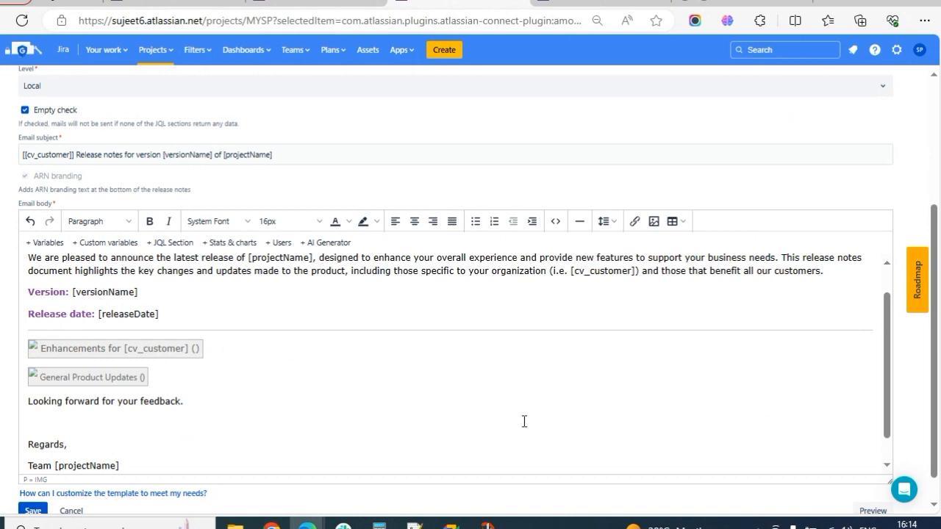
# Preview the email template for version v15.05.2024 with cv_customer set to EduMax Learning
pyautogui.scroll(-3, 794, 451)
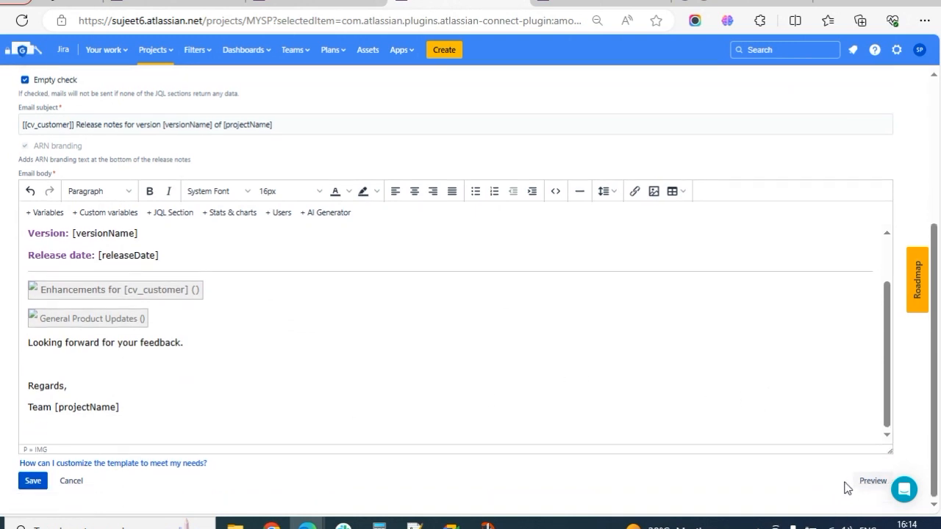
pyautogui.click(872, 483)
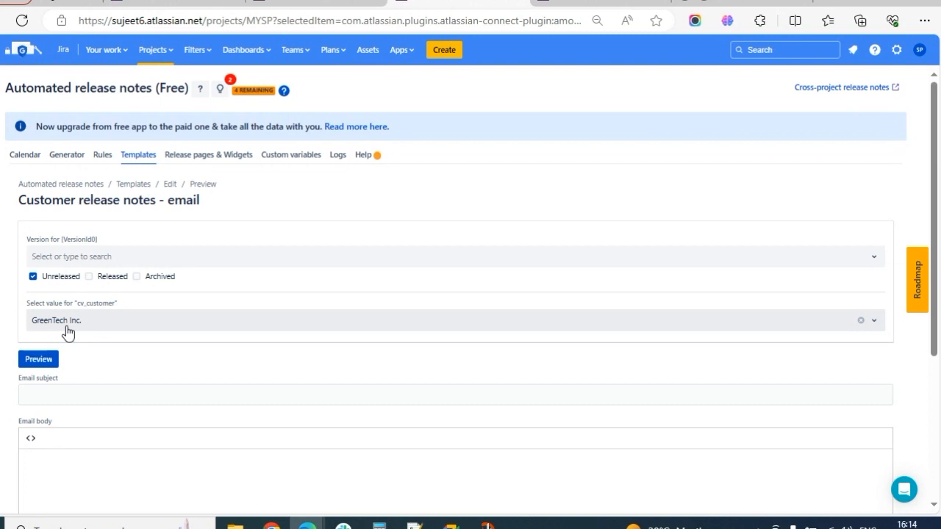
pyautogui.click(112, 259)
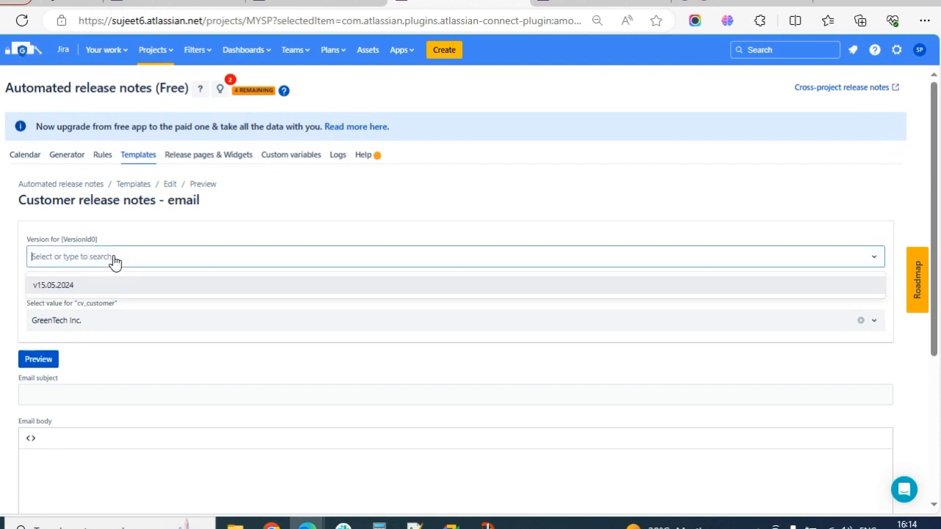
pyautogui.click(58, 287)
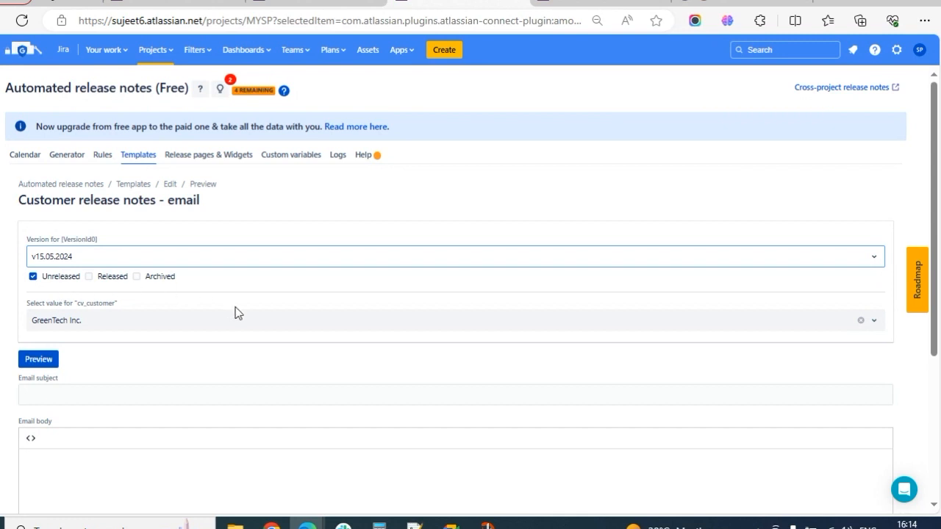
pyautogui.click(94, 324)
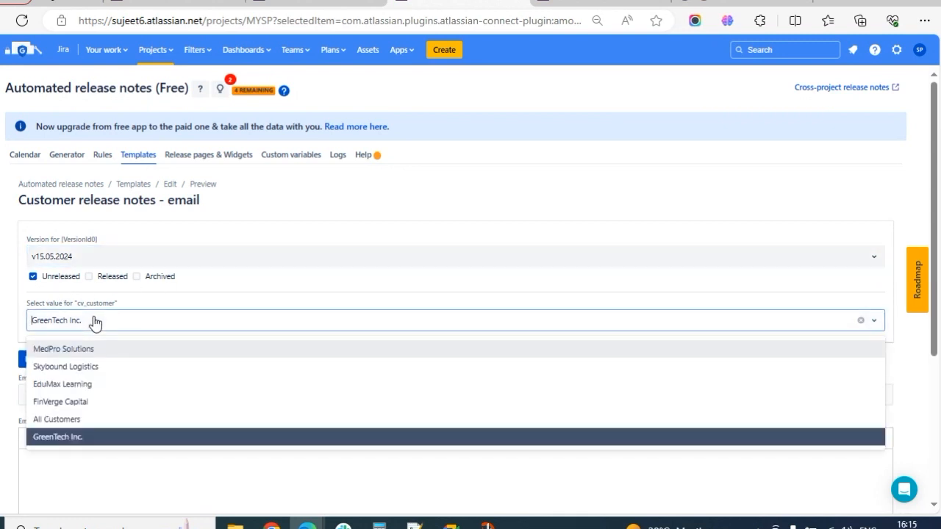
pyautogui.click(50, 387)
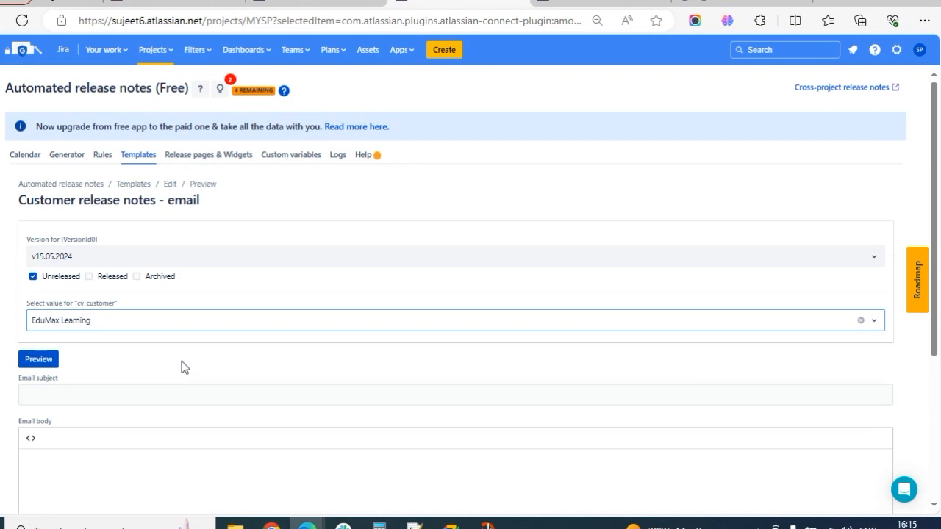
pyautogui.scroll(-2, 176, 358)
pyautogui.click(44, 229)
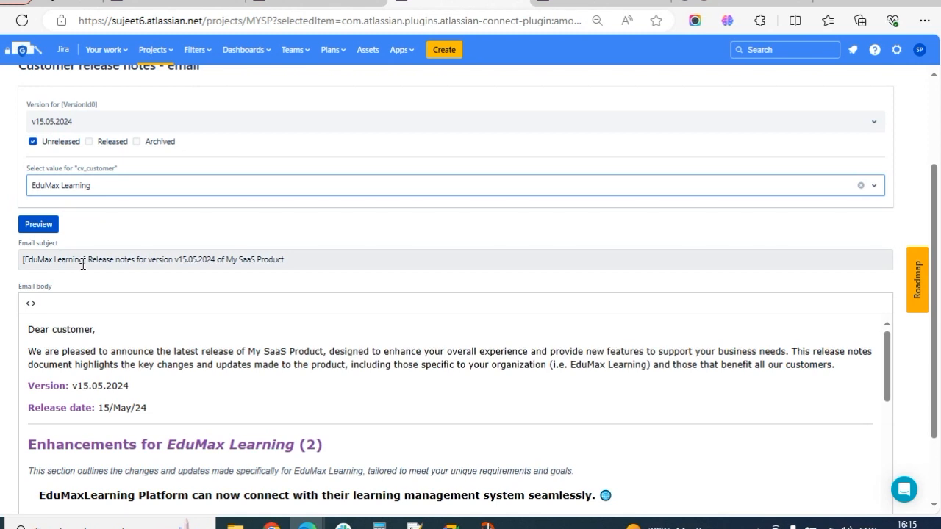
# Highlight the substituted customer name in the previewed email subject and in the introductory paragraph of the body
pyautogui.moveTo(81, 261); pyautogui.dragTo(24, 258)
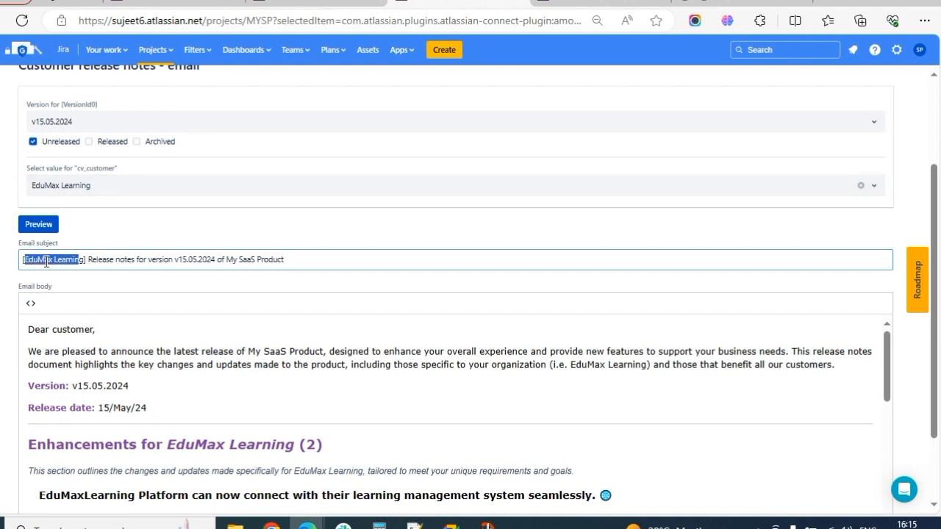
pyautogui.scroll(-1, 83, 314)
pyautogui.moveTo(577, 299); pyautogui.dragTo(626, 311)
pyautogui.scroll(-1, 404, 309)
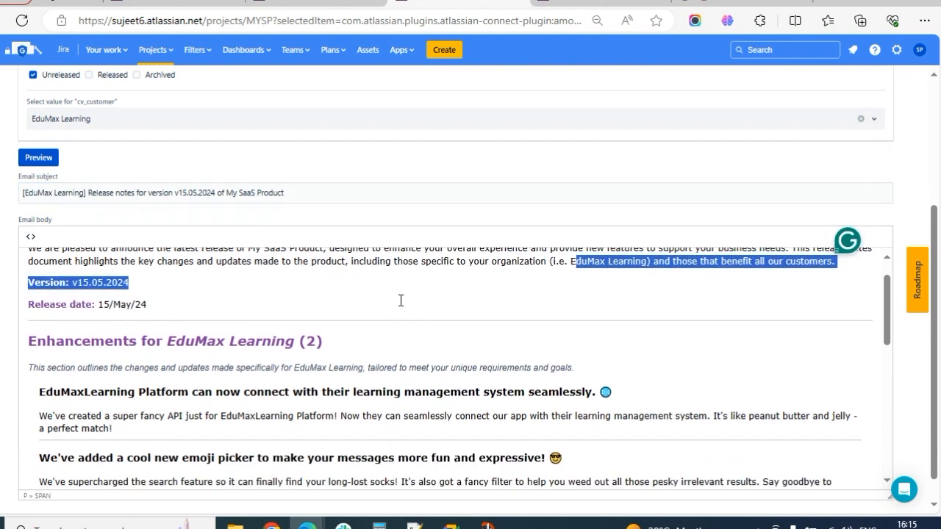
pyautogui.click(388, 262)
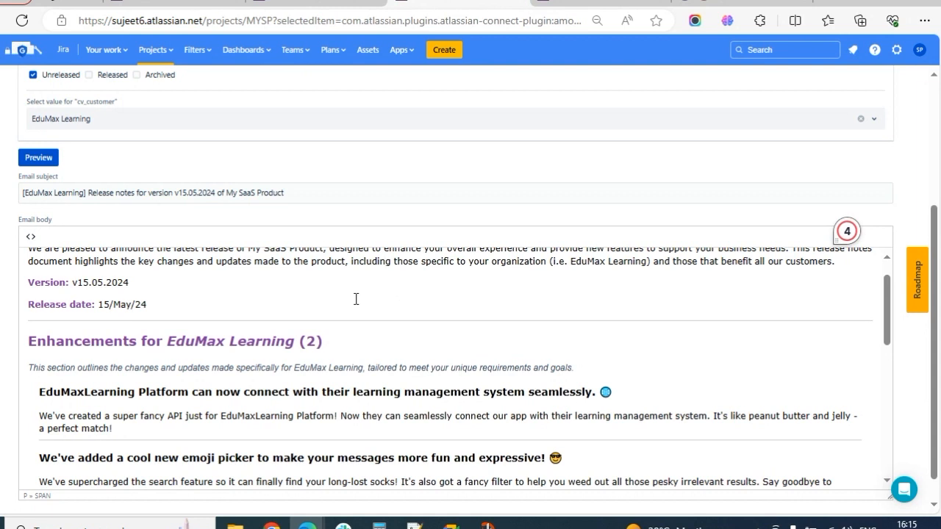
# Examine the "Enhancements for EduMax Learning" section in the preview, highlighting its heading, customer name and listed enhancements
pyautogui.moveTo(28, 341); pyautogui.dragTo(323, 342)
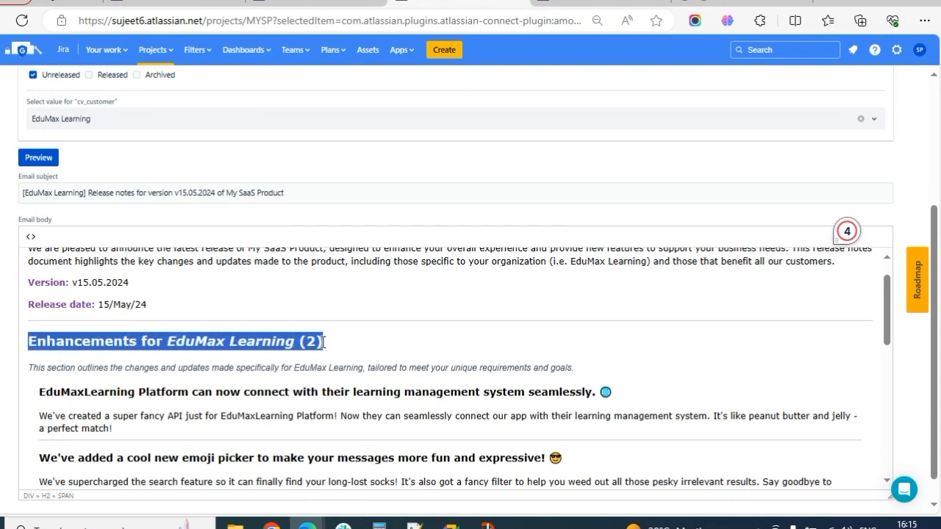
pyautogui.click(169, 343)
pyautogui.moveTo(178, 344); pyautogui.dragTo(294, 344)
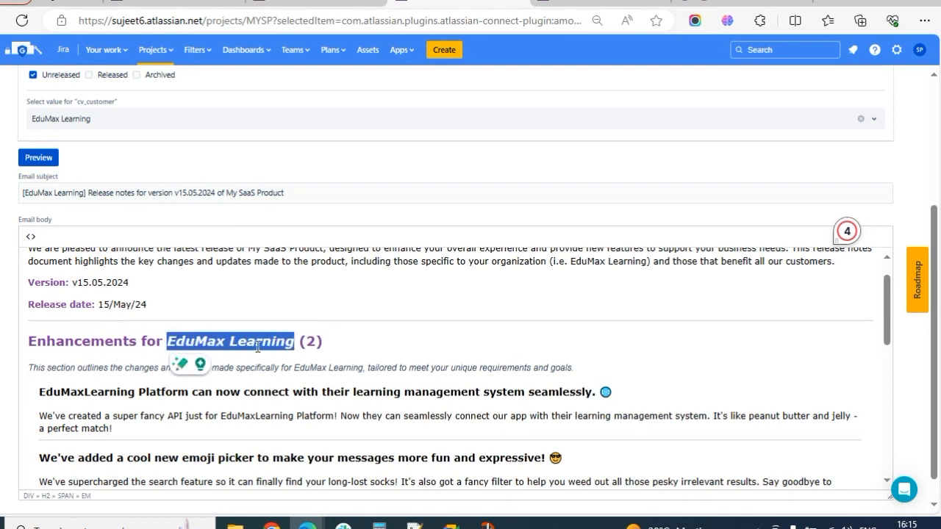
pyautogui.scroll(-1, 257, 347)
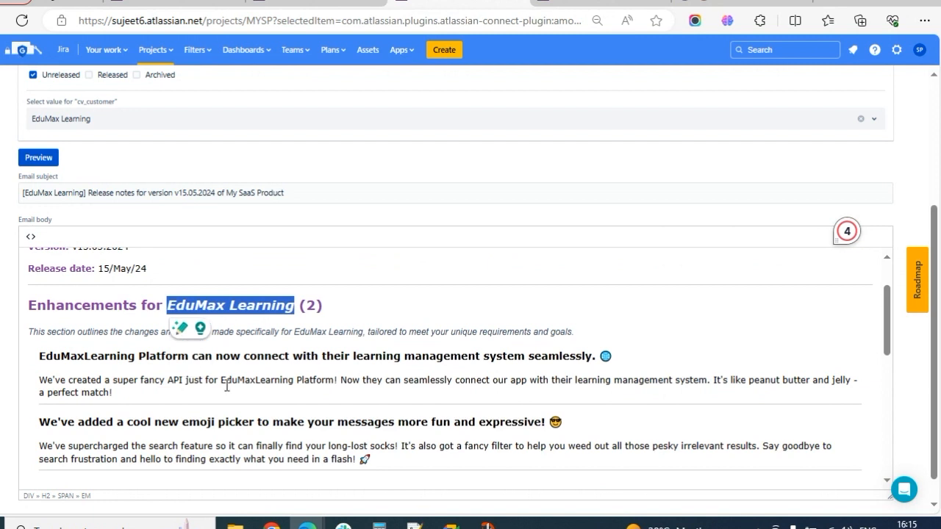
pyautogui.click(92, 384)
pyautogui.scroll(-1, 72, 364)
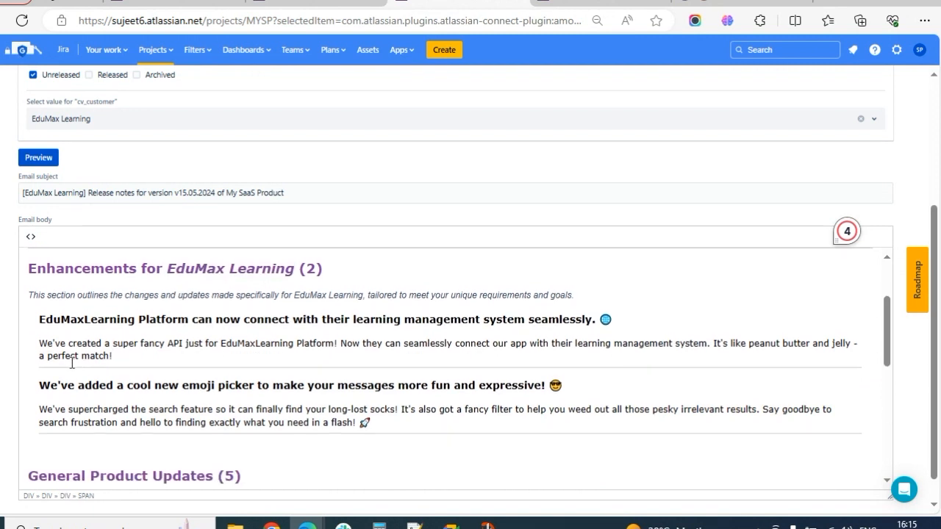
pyautogui.moveTo(39, 321); pyautogui.dragTo(276, 411)
pyautogui.click(361, 271)
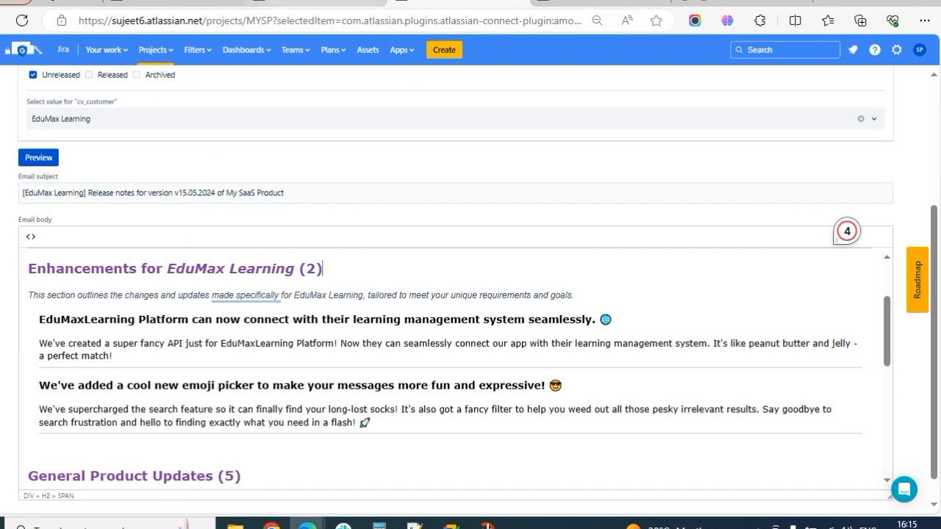
# Compare the EduMax Learning issues in the v15.05.2024 issue list with the enhancements shown in the email preview
pyautogui.click(300, 3)
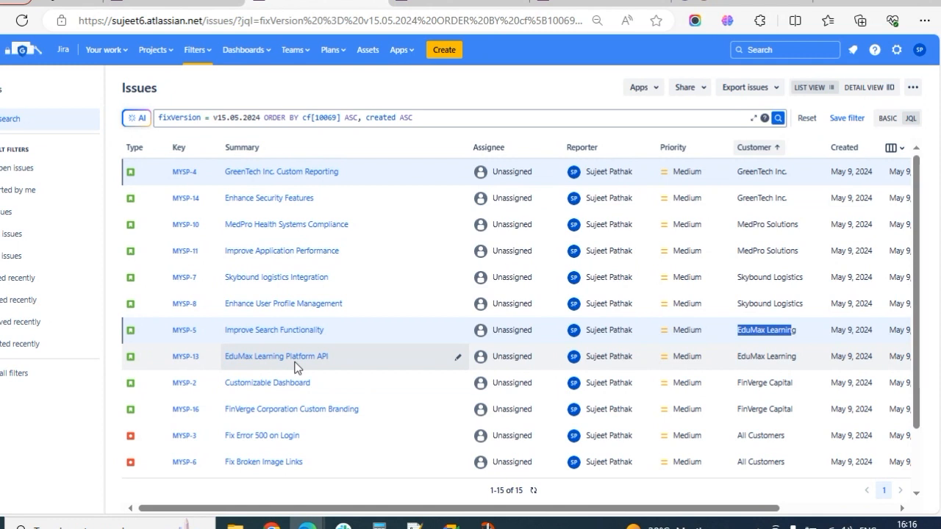
pyautogui.click(434, 2)
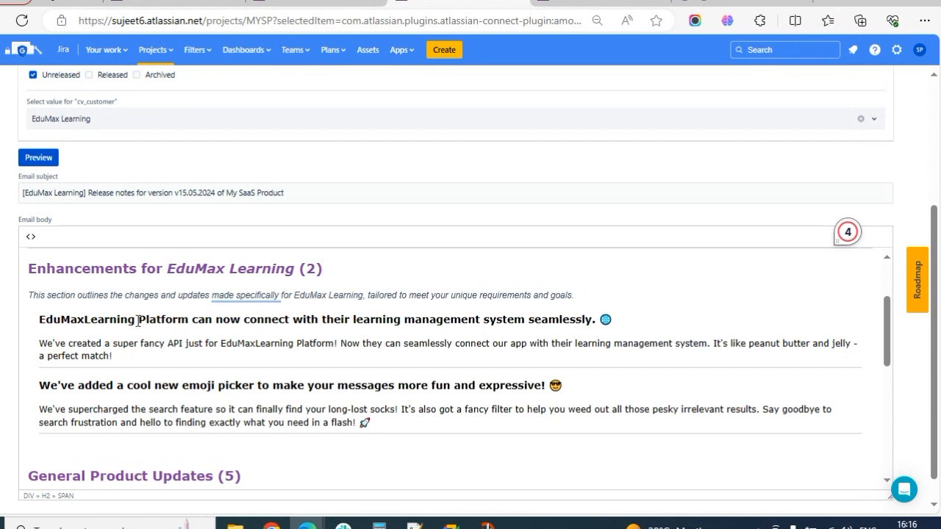
pyautogui.moveTo(136, 321); pyautogui.dragTo(169, 324)
pyautogui.moveTo(116, 385); pyautogui.dragTo(174, 387)
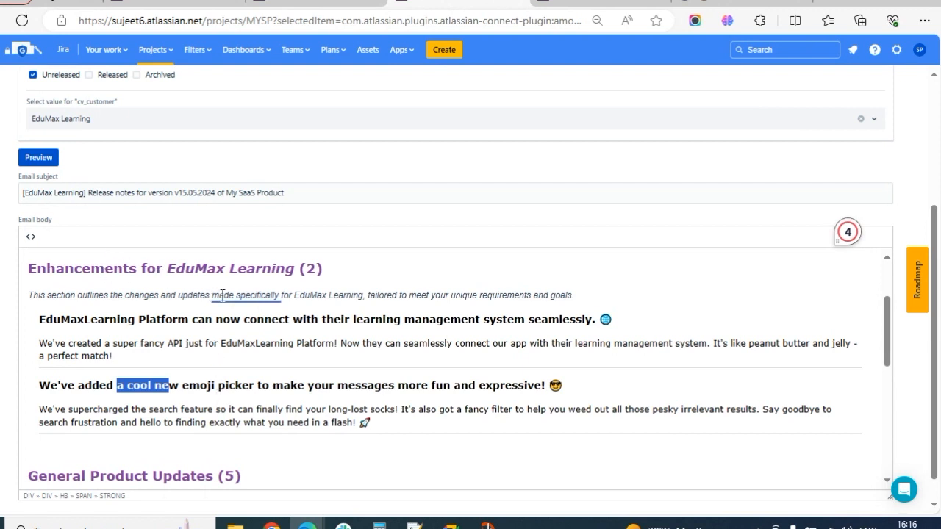
pyautogui.moveTo(171, 271); pyautogui.dragTo(276, 273)
# Review the "General Product Updates" table and the closing text of the previewed email
pyautogui.scroll(-1, 234, 375)
pyautogui.scroll(-3, 234, 375)
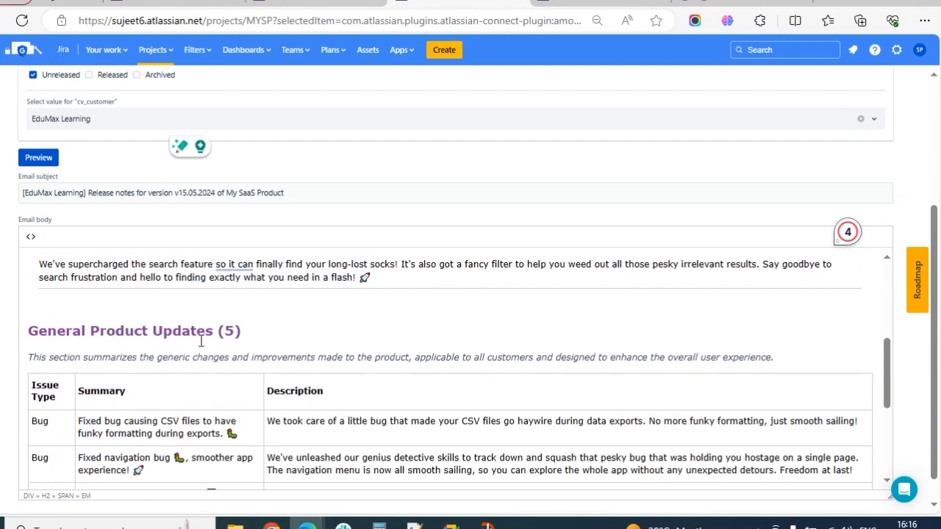
pyautogui.scroll(-4, 197, 345)
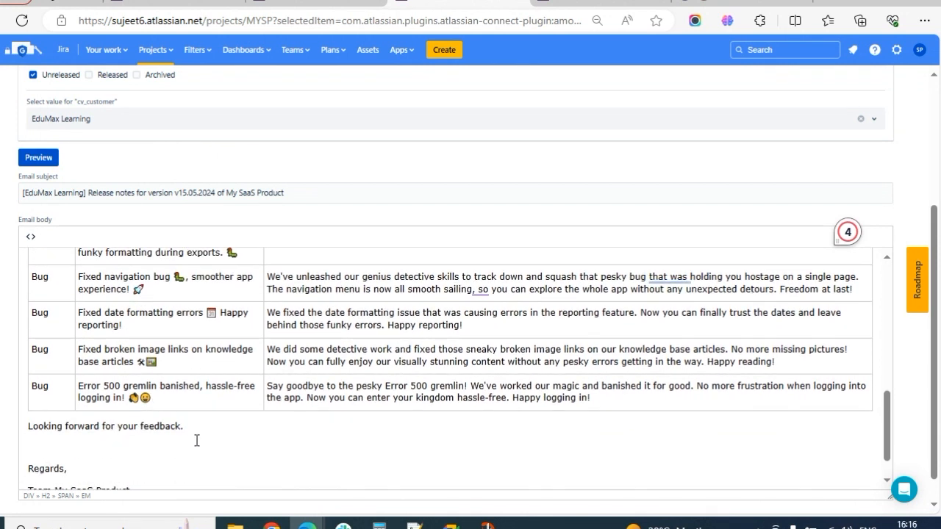
pyautogui.scroll(10, 196, 439)
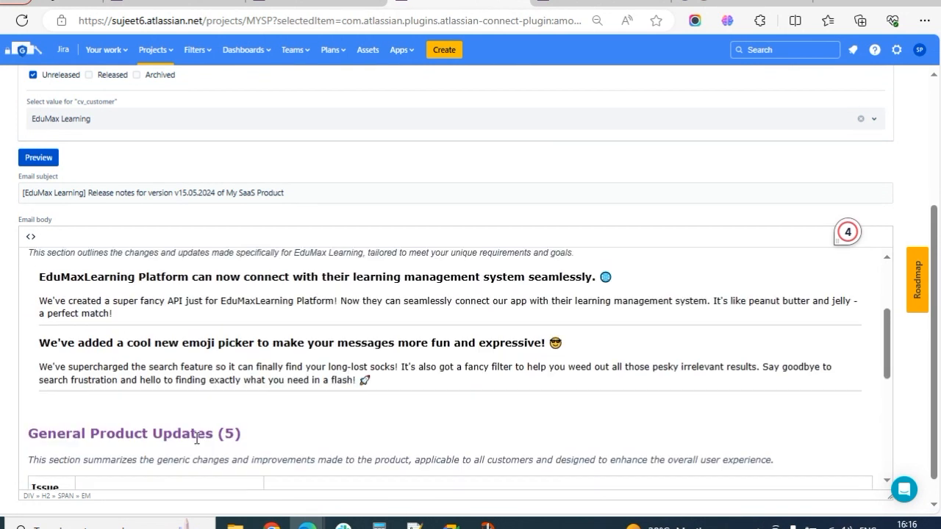
# Preview the email template with cv_customer set to FinVerge Capital and review the enhancements listed for that customer
pyautogui.scroll(2, 179, 261)
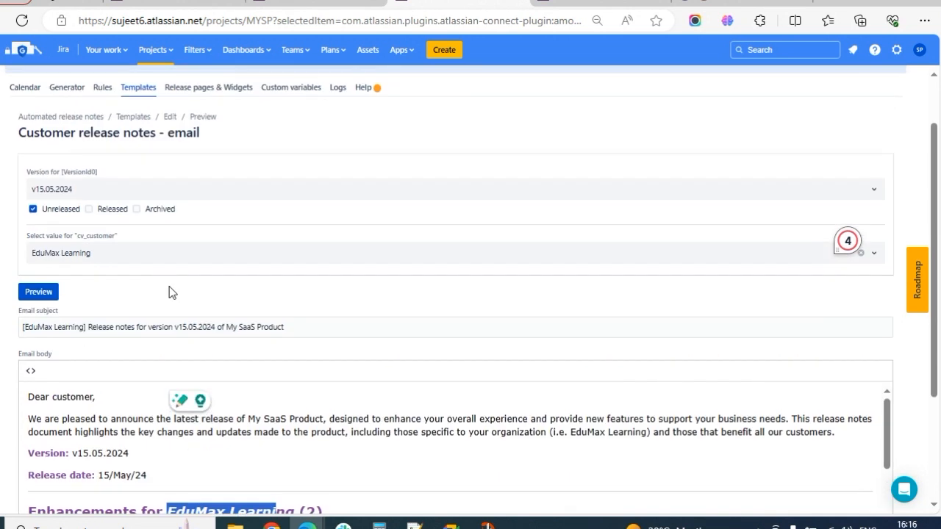
pyautogui.click(135, 253)
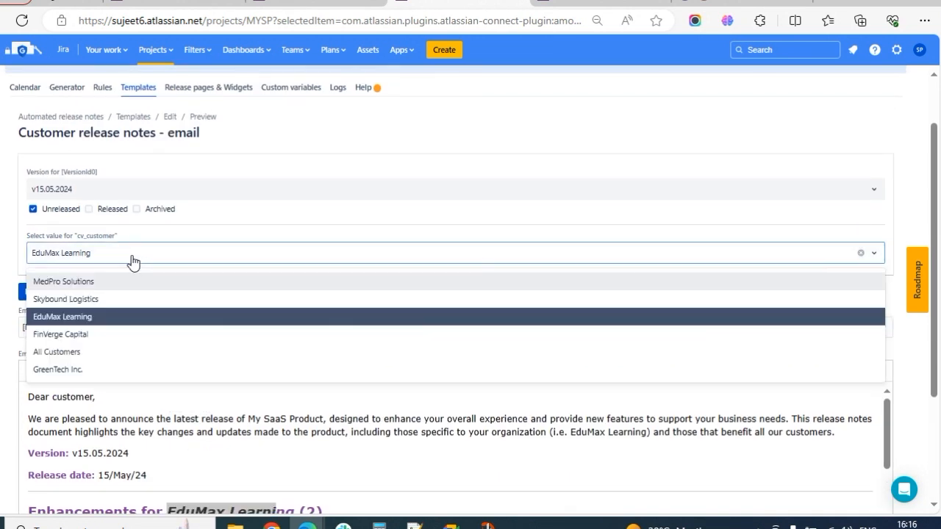
pyautogui.click(77, 339)
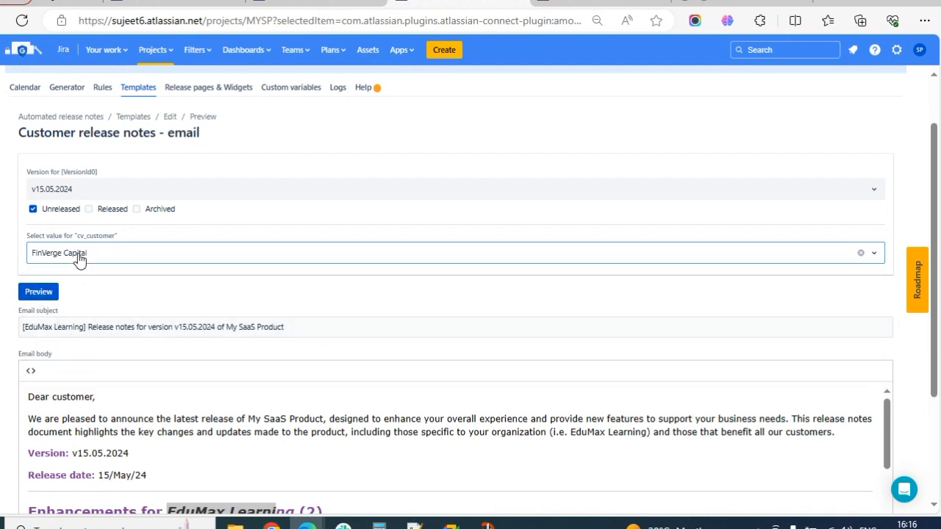
pyautogui.click(48, 293)
pyautogui.scroll(-5, 181, 306)
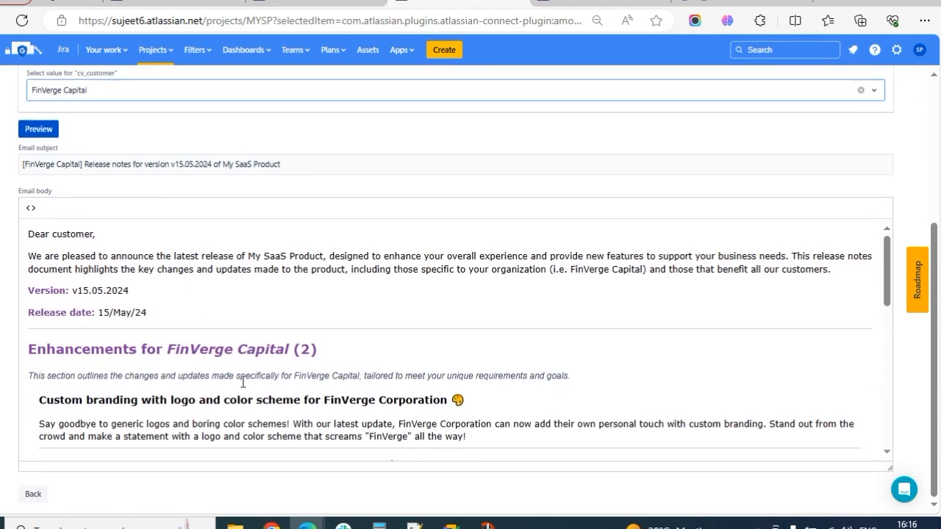
pyautogui.scroll(-1, 174, 317)
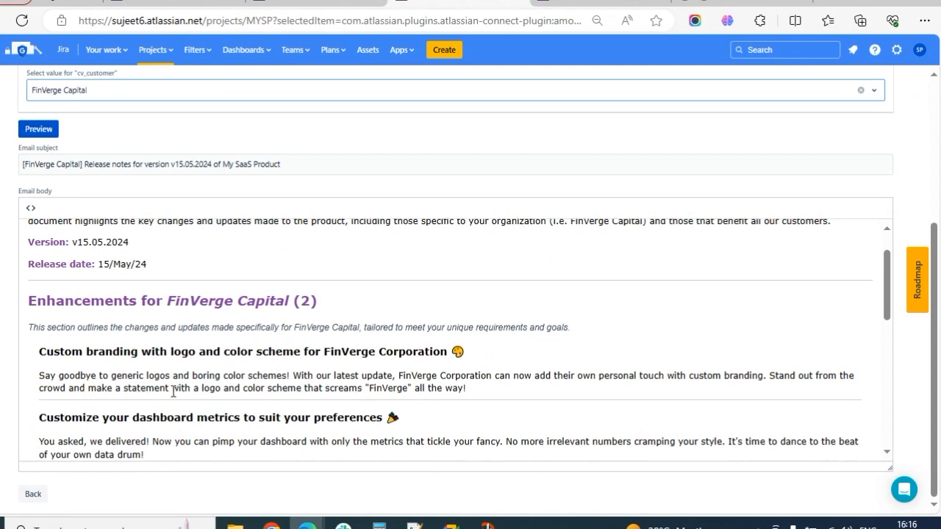
pyautogui.scroll(-1, 162, 331)
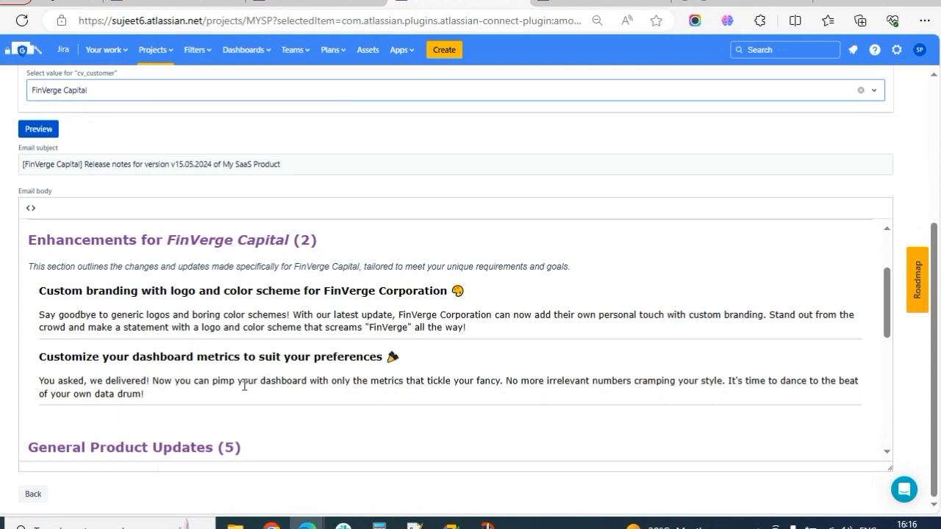
# Preview the email template with cv_customer set to Skybound Logistics and review the enhancements listed for that customer
pyautogui.scroll(6, 244, 386)
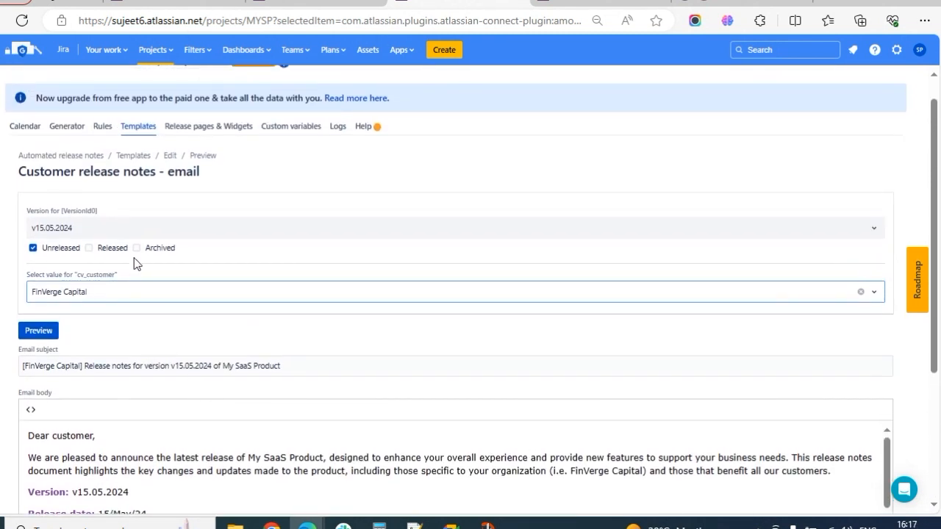
pyautogui.click(137, 293)
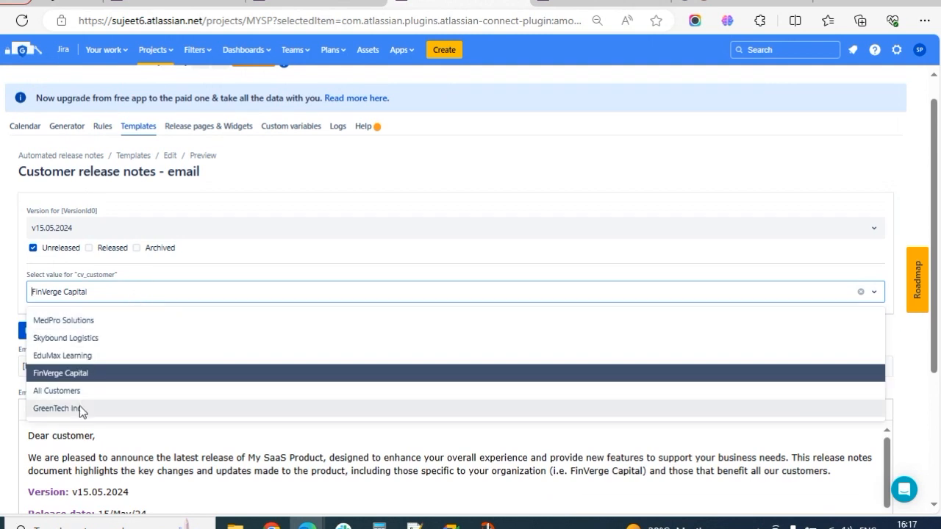
pyautogui.click(73, 339)
pyautogui.click(42, 333)
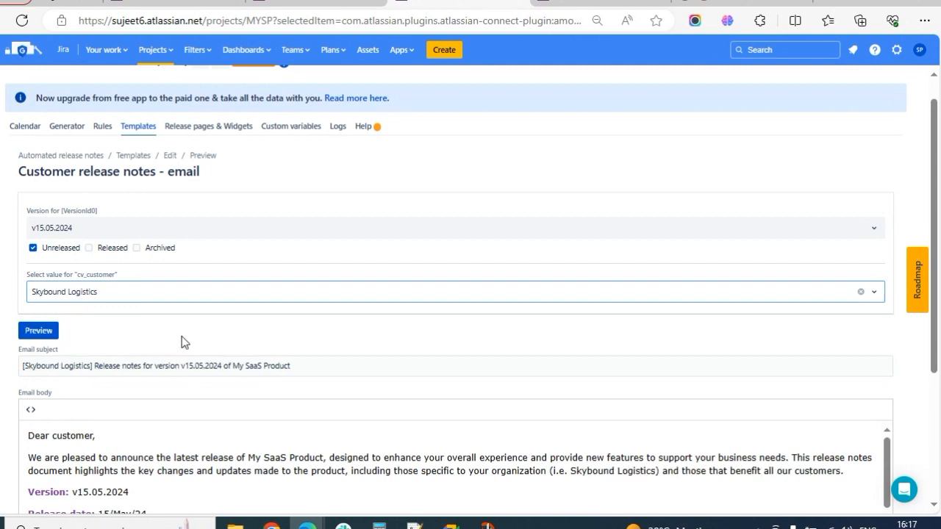
pyautogui.scroll(-3, 183, 340)
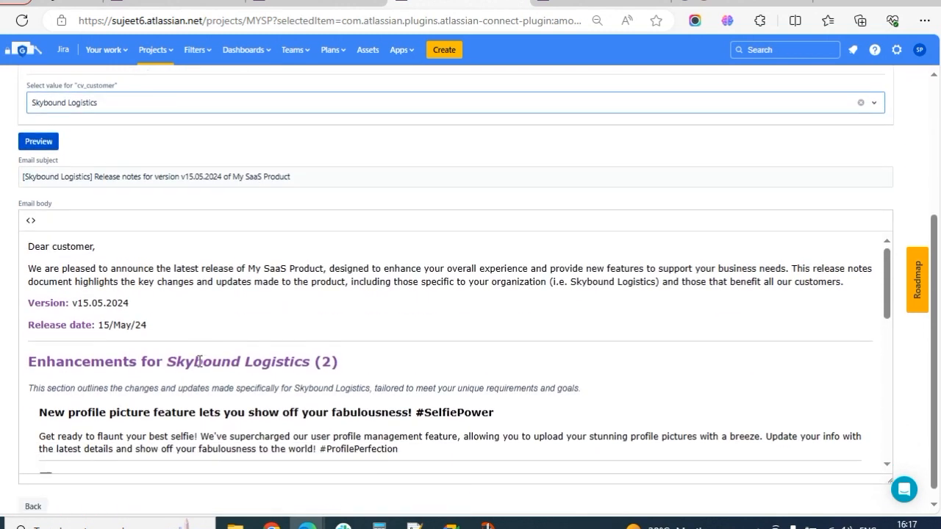
pyautogui.scroll(-1, 201, 325)
pyautogui.scroll(-1, 201, 325)
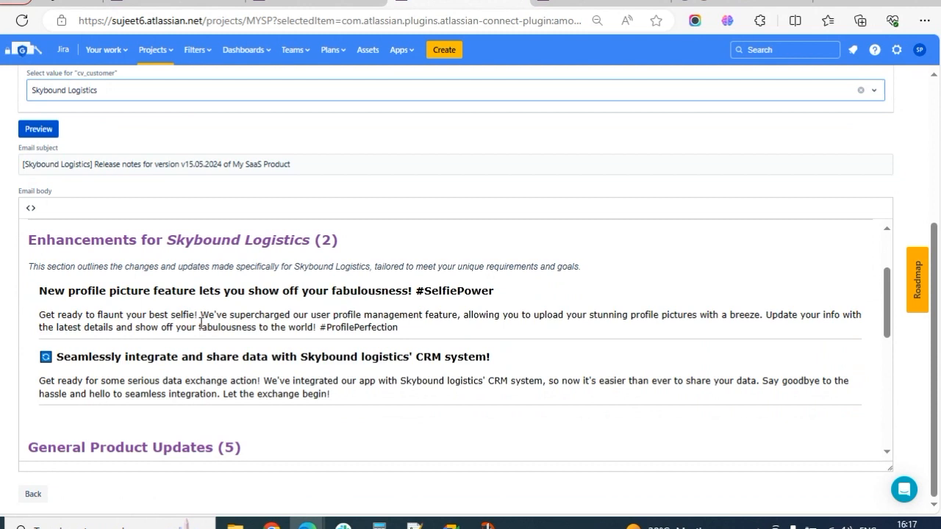
pyautogui.scroll(-1, 227, 314)
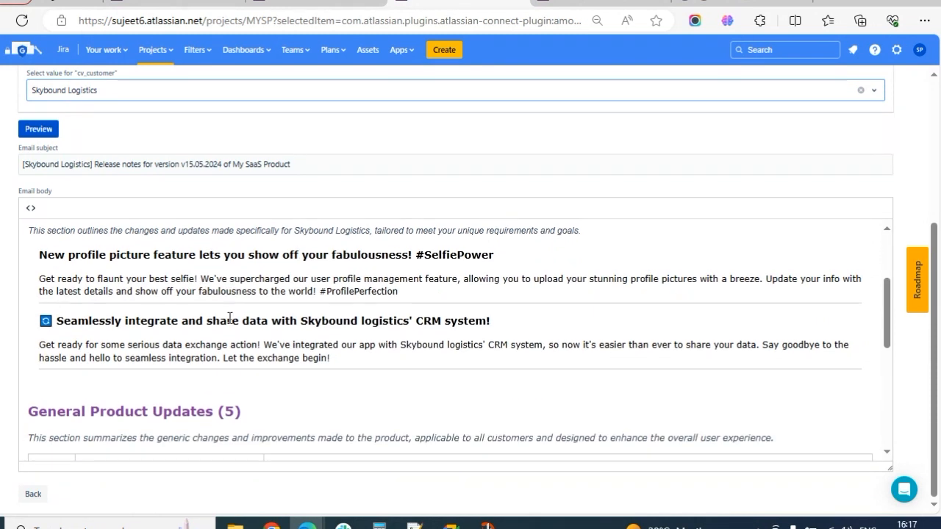
pyautogui.scroll(1, 276, 324)
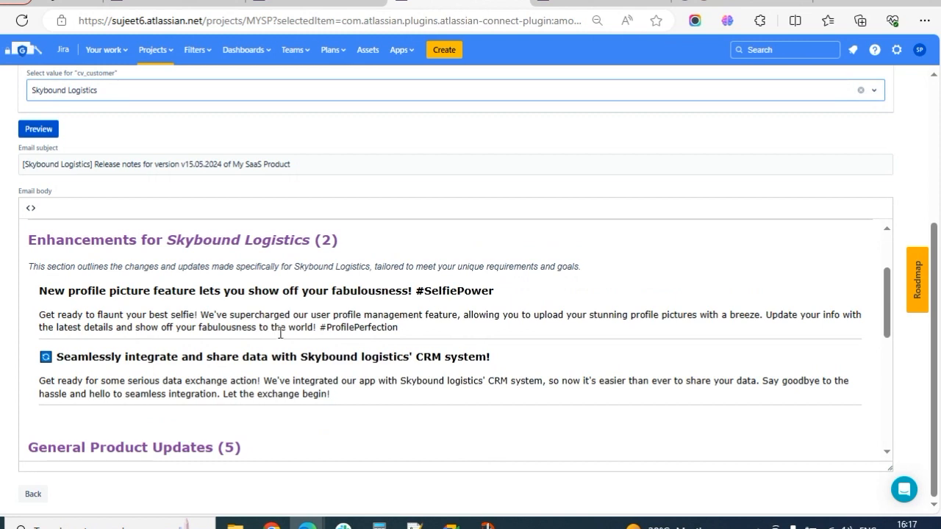
# Review the "General Product Updates" table in the Skybound Logistics email preview
pyautogui.scroll(-6, 280, 333)
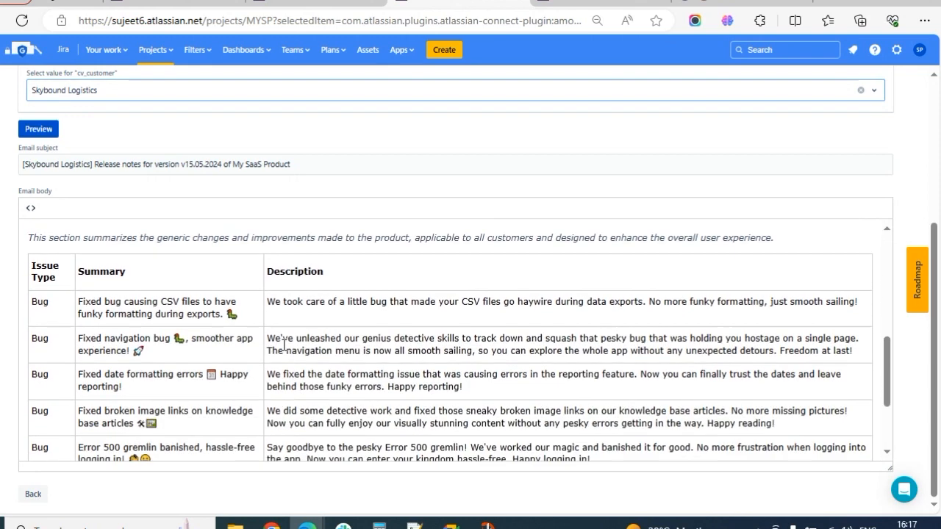
pyautogui.scroll(-3, 283, 344)
pyautogui.scroll(8, 228, 365)
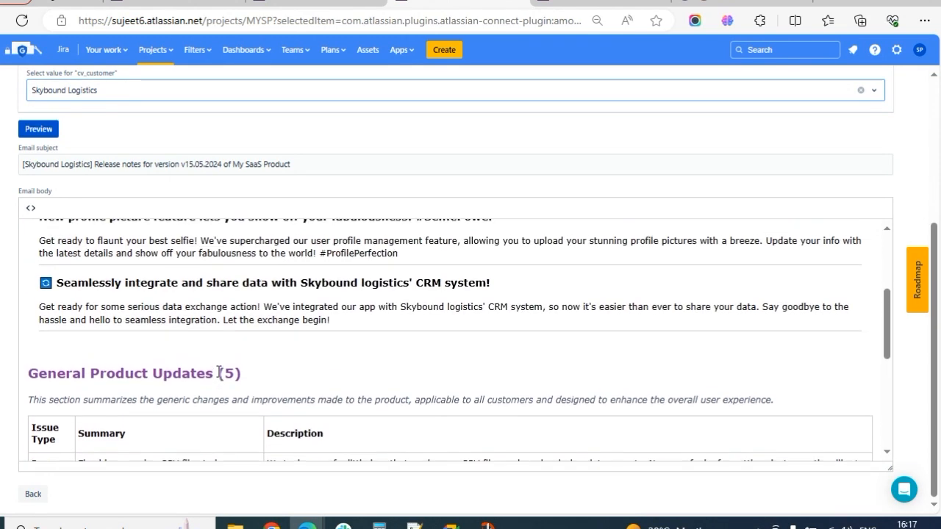
pyautogui.scroll(6, 219, 372)
pyautogui.scroll(4, 158, 331)
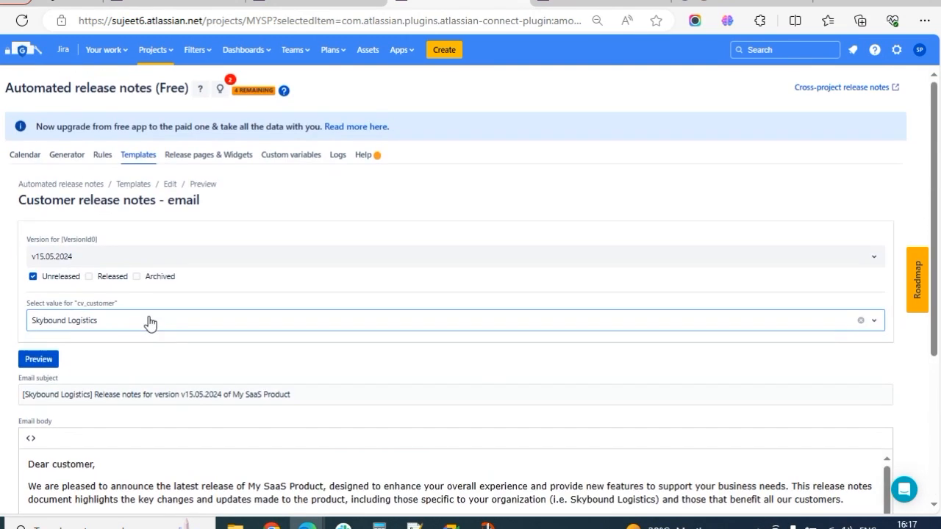
# Open the email action of the "Customer release notes" rule and review its email template and PDF attachment settings
pyautogui.click(104, 164)
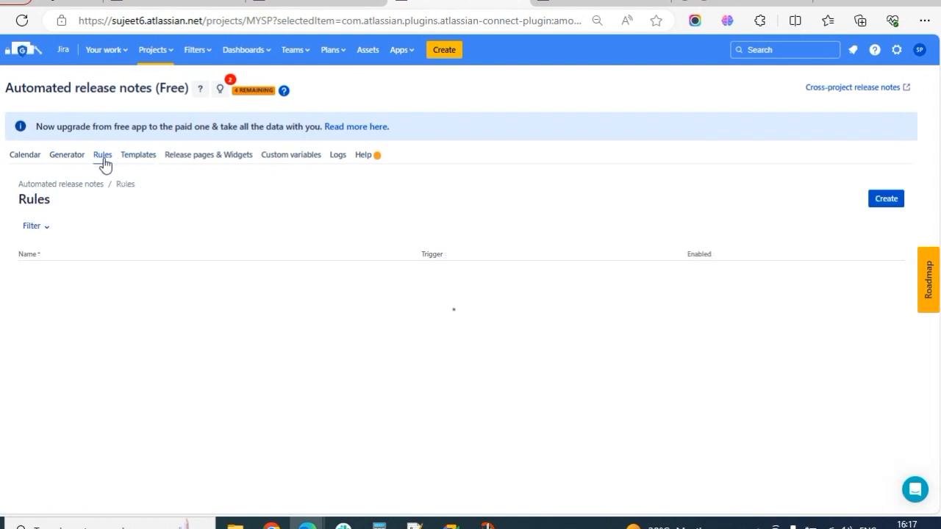
pyautogui.click(78, 275)
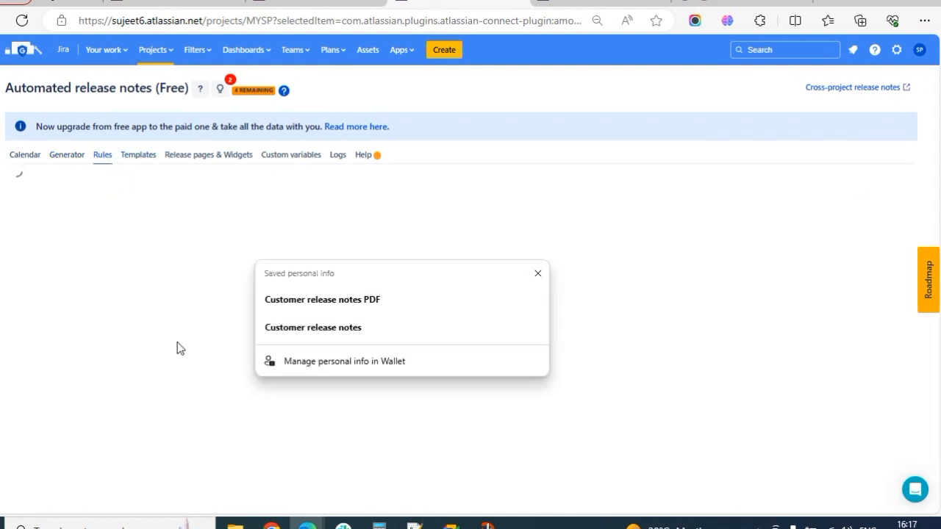
pyautogui.click(537, 271)
pyautogui.click(126, 425)
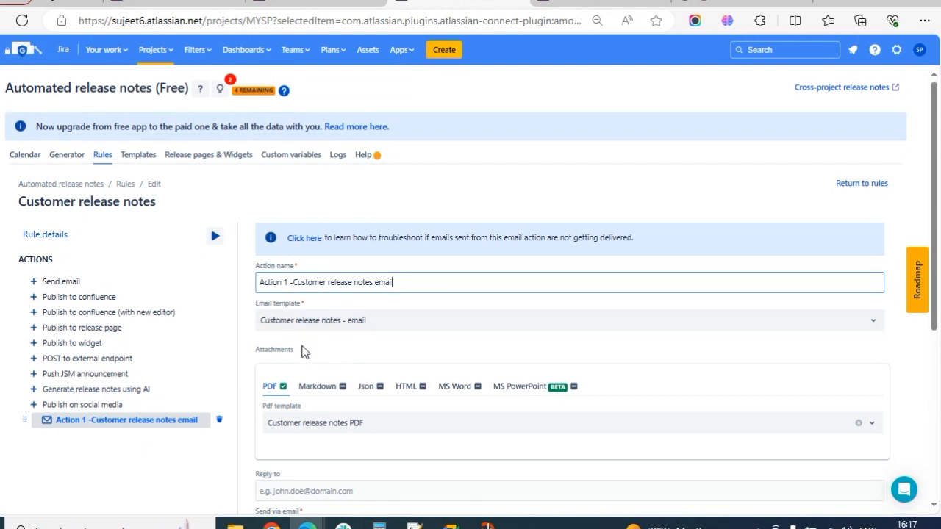
pyautogui.scroll(-1, 305, 351)
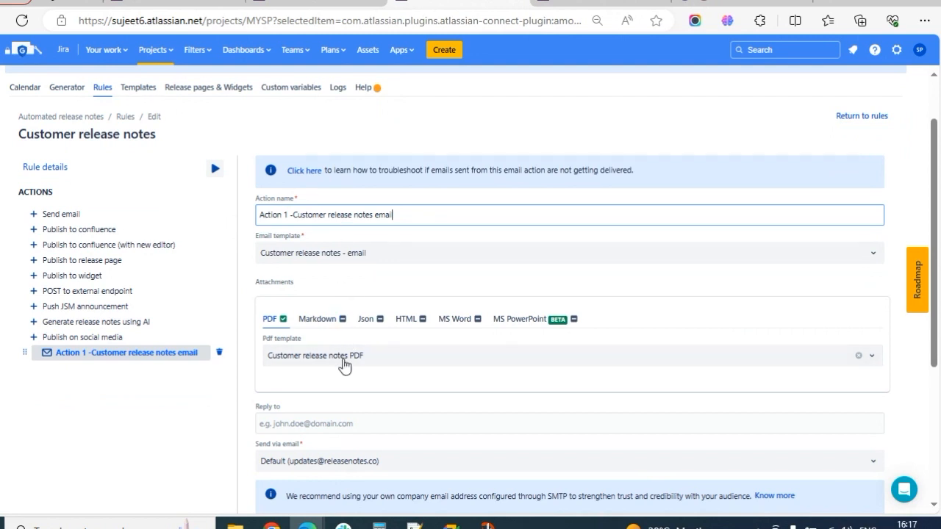
pyautogui.scroll(-1, 344, 366)
pyautogui.scroll(2, 279, 308)
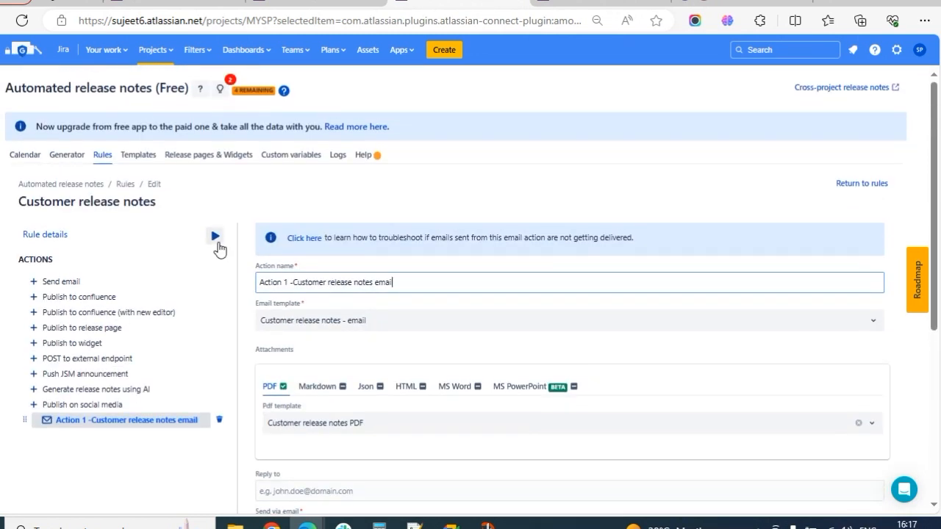
# Run the "Customer release notes" rule manually for version v15.05.2024 with cv_customer set to GreenTech Inc
pyautogui.click(216, 242)
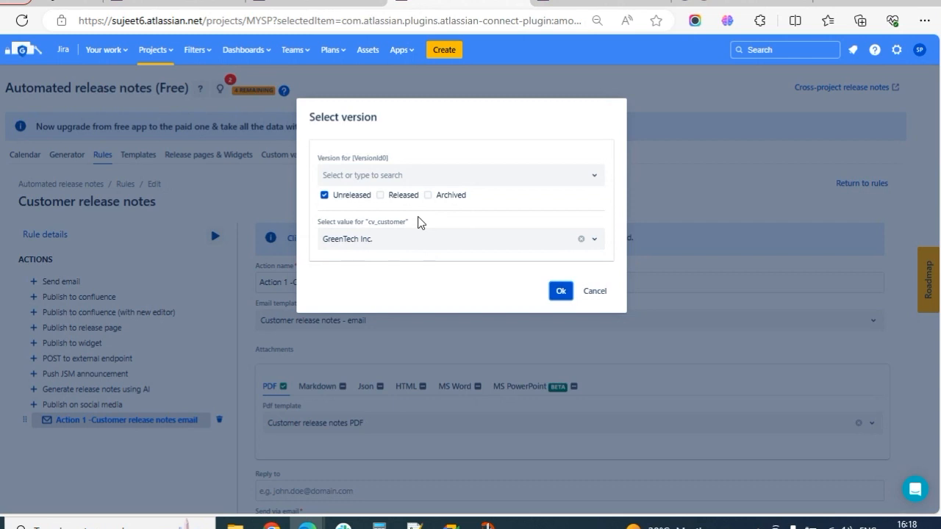
pyautogui.click(397, 175)
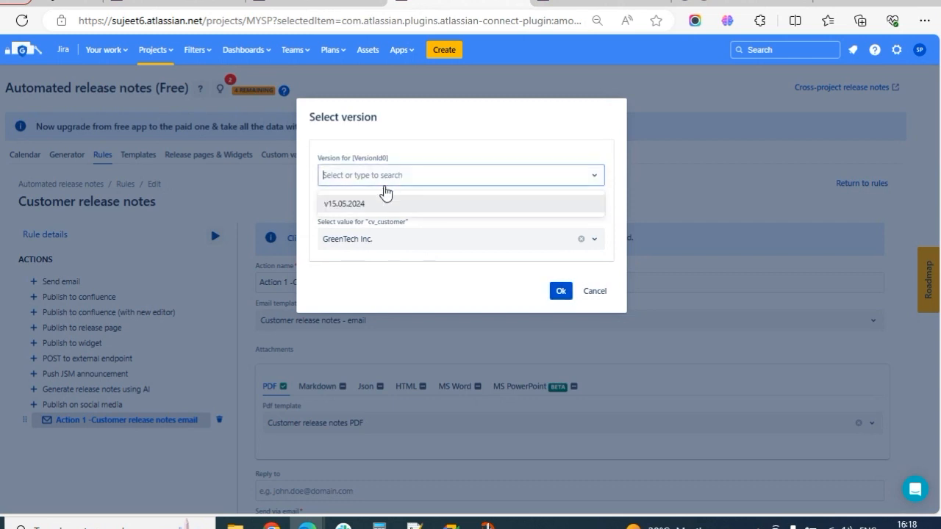
pyautogui.click(378, 205)
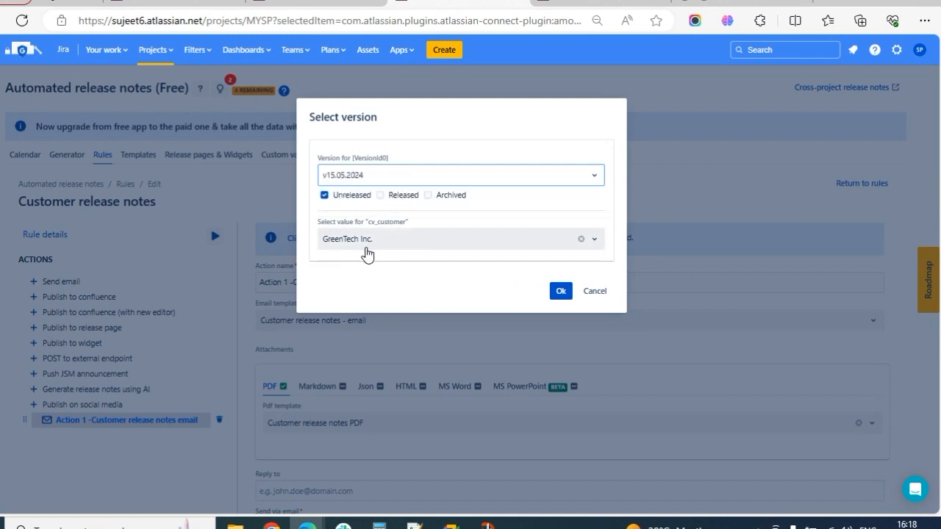
pyautogui.click(380, 265)
pyautogui.click(558, 294)
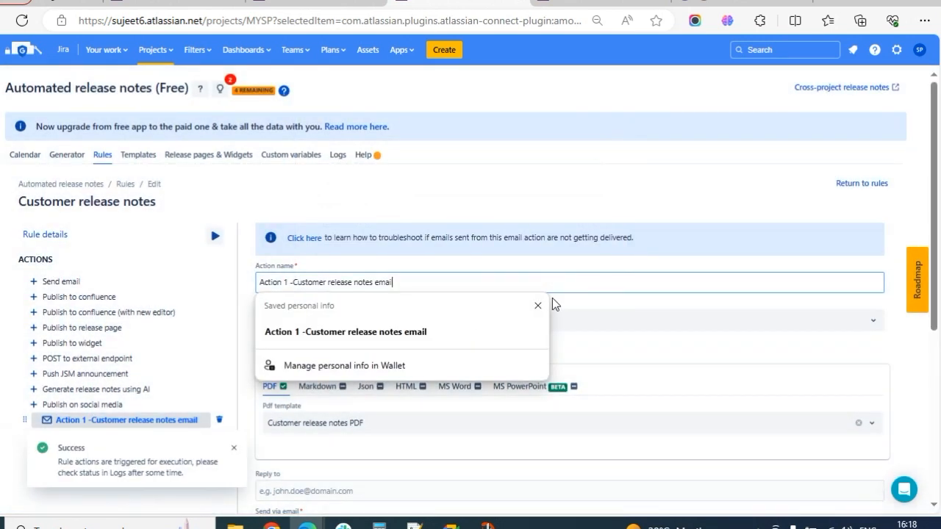
# Open the rule execution logs, highlight the latest run's customer value, and refresh the logs to check its status
pyautogui.click(338, 157)
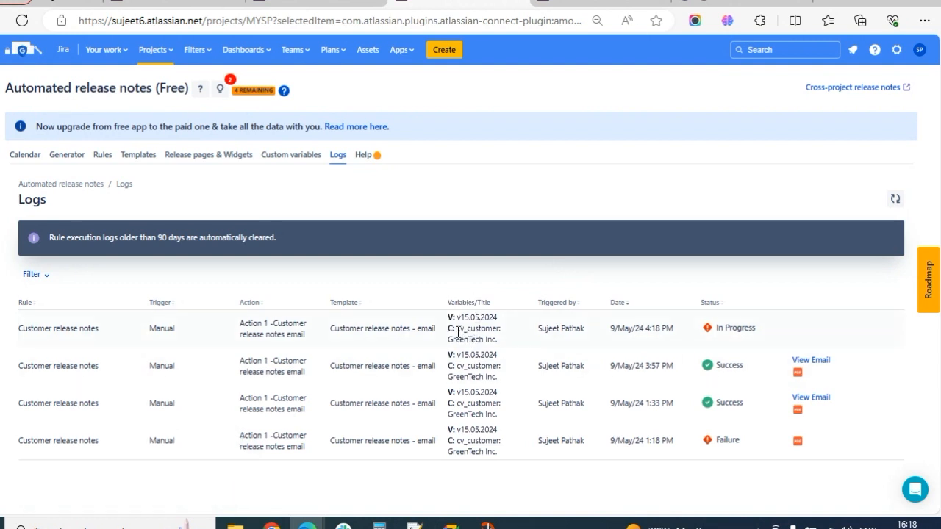
pyautogui.moveTo(450, 345); pyautogui.dragTo(491, 341)
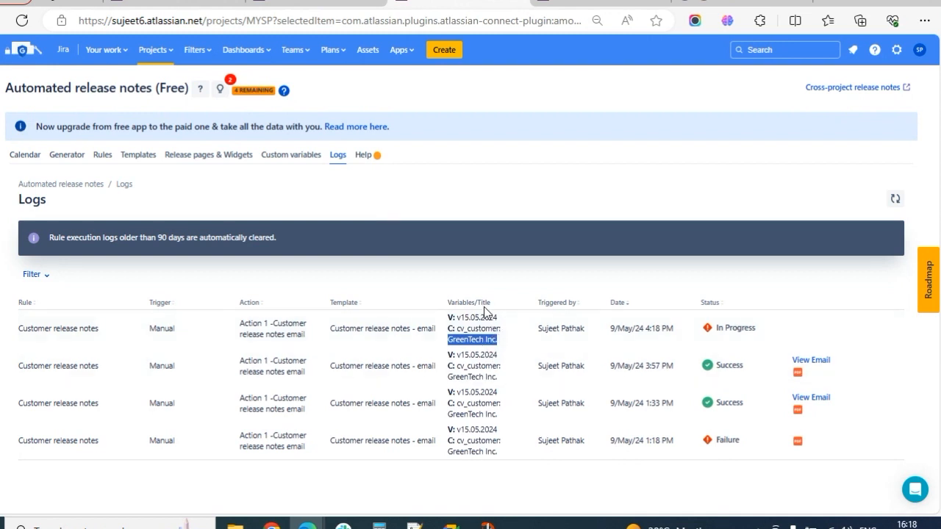
pyautogui.click(896, 206)
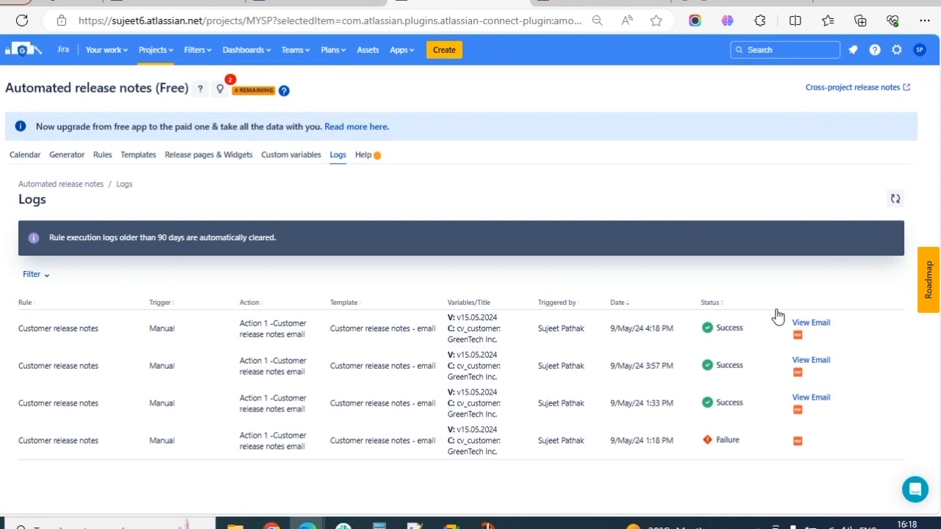
# Switch to Gmail and examine the GreenTech Inc. enhancements in the release notes email, highlighting the customer name and listed features
pyautogui.click(272, 523)
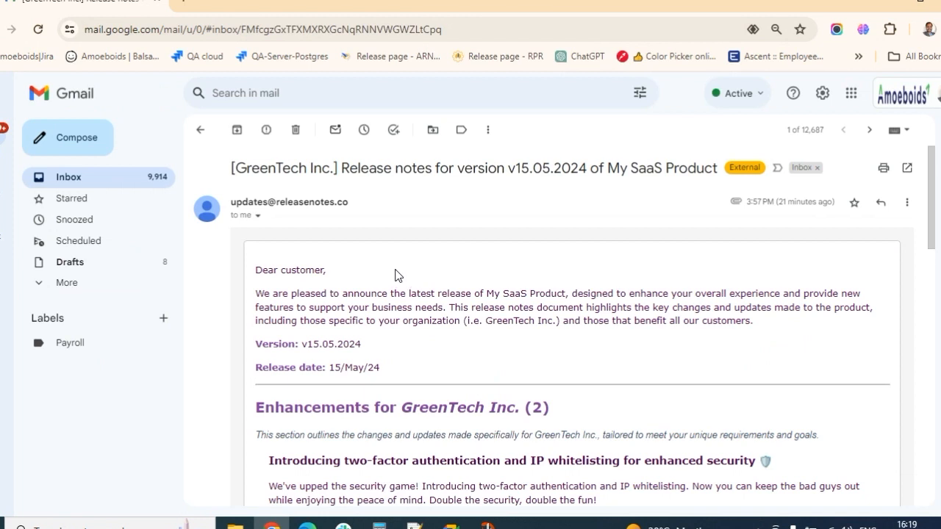
pyautogui.scroll(-1, 394, 275)
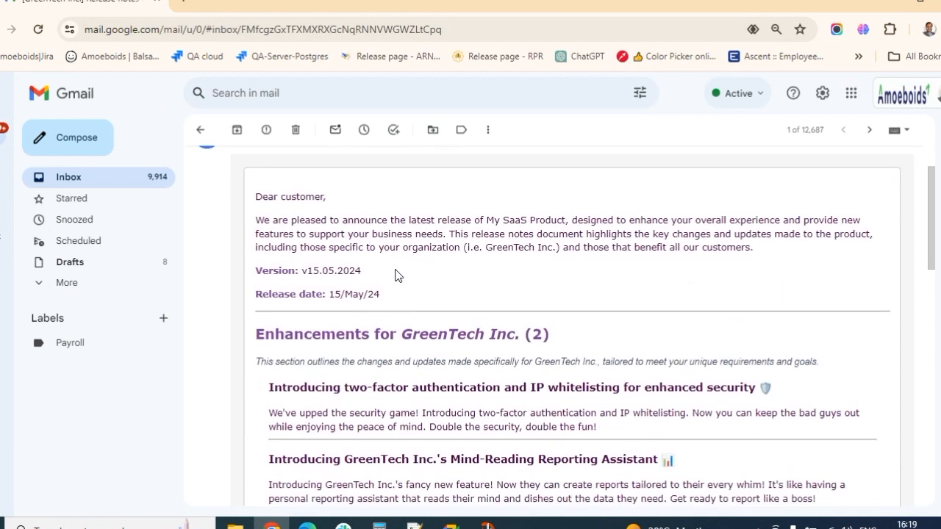
pyautogui.scroll(1, 400, 277)
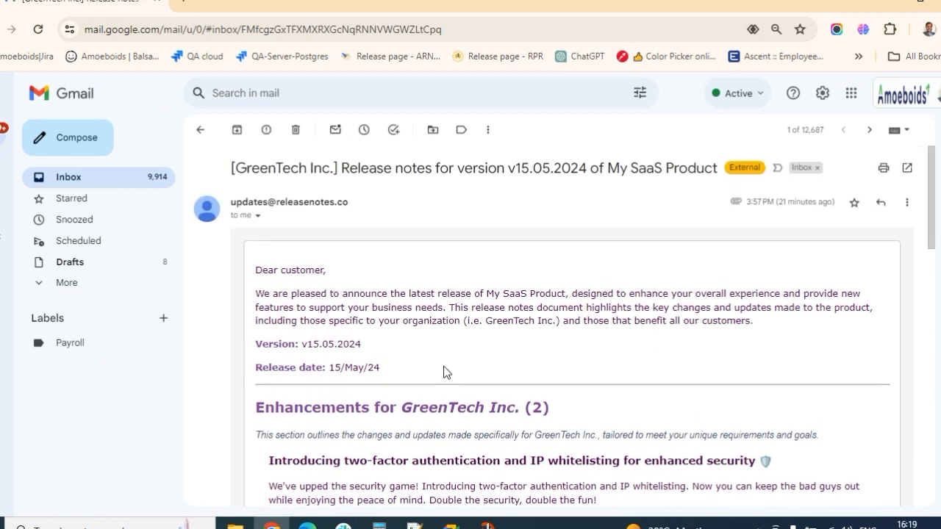
pyautogui.moveTo(401, 409); pyautogui.dragTo(475, 412)
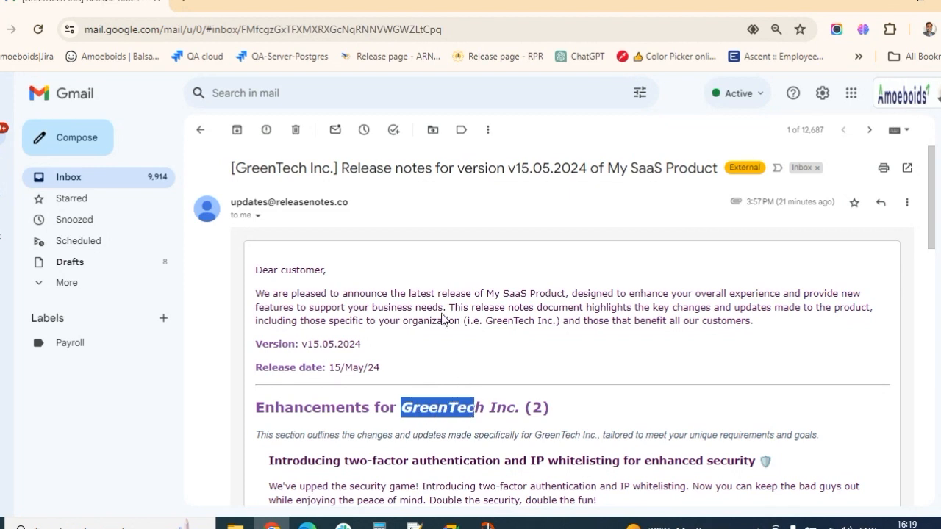
pyautogui.scroll(-1, 443, 316)
pyautogui.scroll(-1, 436, 299)
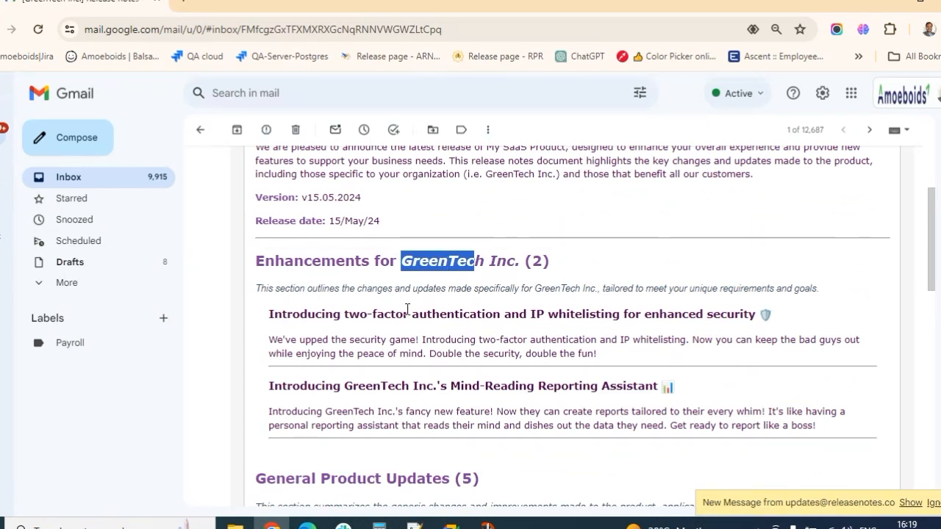
pyautogui.scroll(-1, 404, 306)
pyautogui.moveTo(269, 242); pyautogui.dragTo(675, 314)
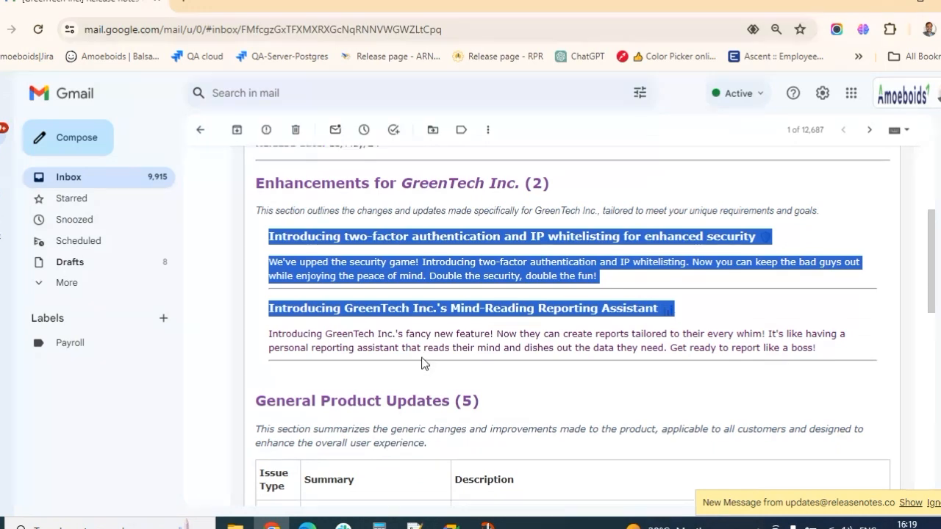
# Review the "General Product Updates" section of the received email and highlight the customer name in its subject
pyautogui.scroll(-3, 374, 325)
pyautogui.moveTo(283, 186); pyautogui.dragTo(368, 213)
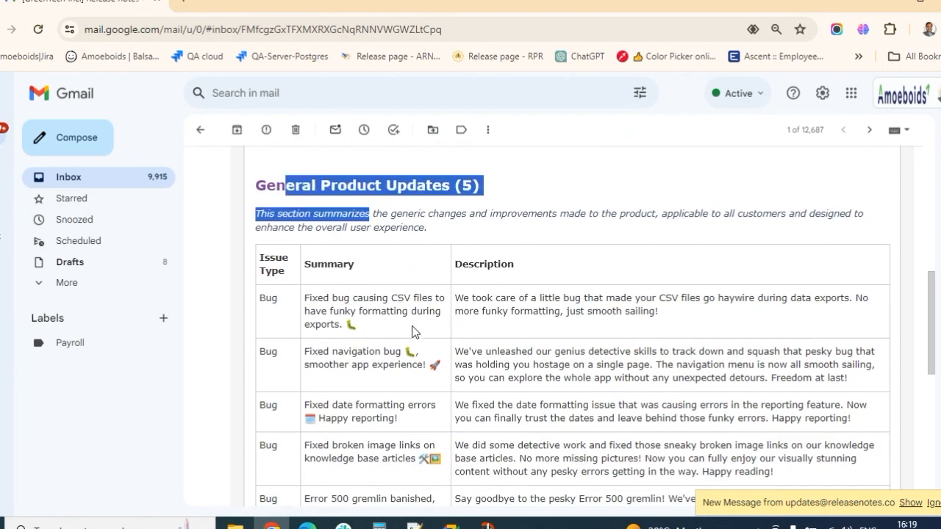
pyautogui.scroll(-3, 413, 335)
pyautogui.scroll(10, 413, 335)
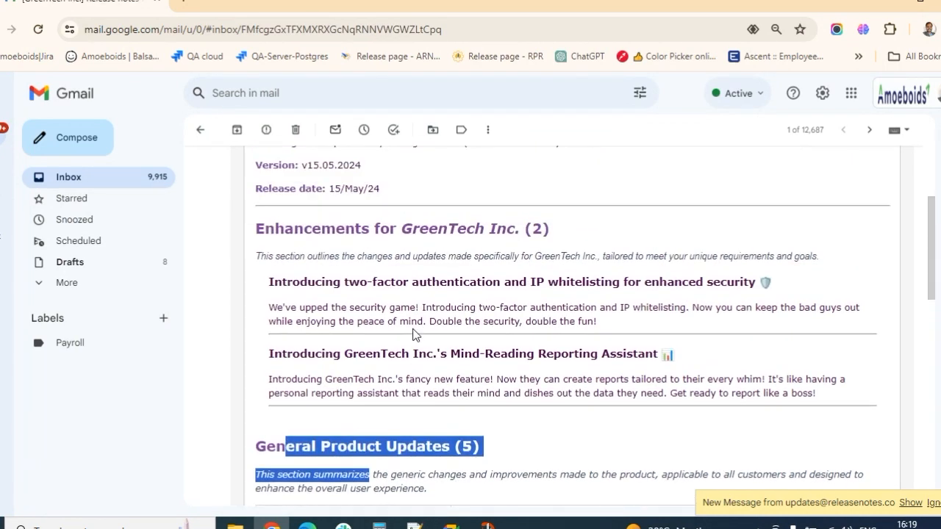
pyautogui.moveTo(236, 169); pyautogui.dragTo(321, 169)
pyautogui.scroll(-4, 441, 368)
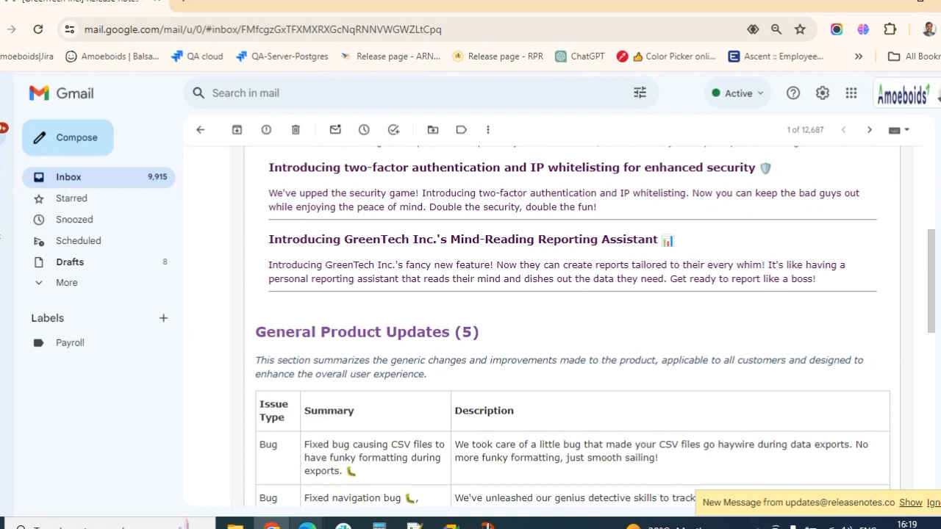
# Switch back to Jira in Edge and open the list of custom variables in Automated release notes
pyautogui.moveTo(308, 525)
pyautogui.click(225, 463)
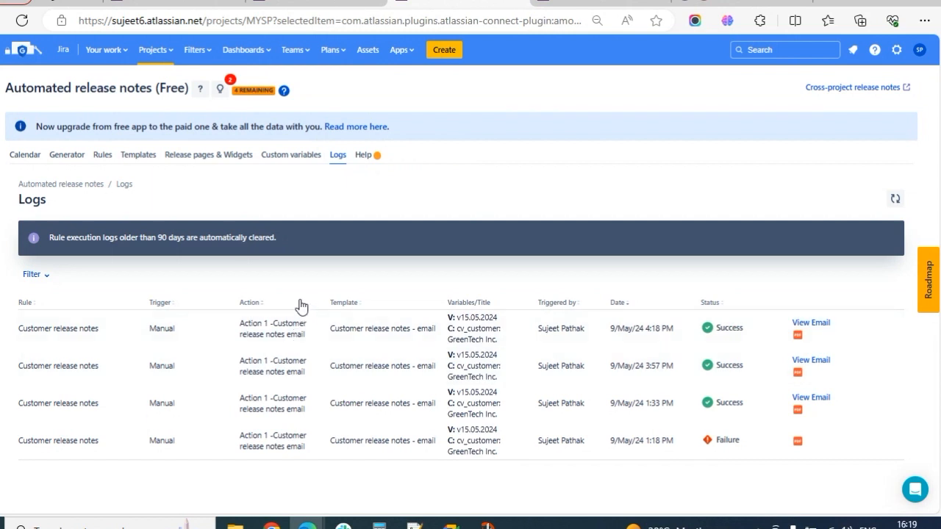
pyautogui.click(292, 156)
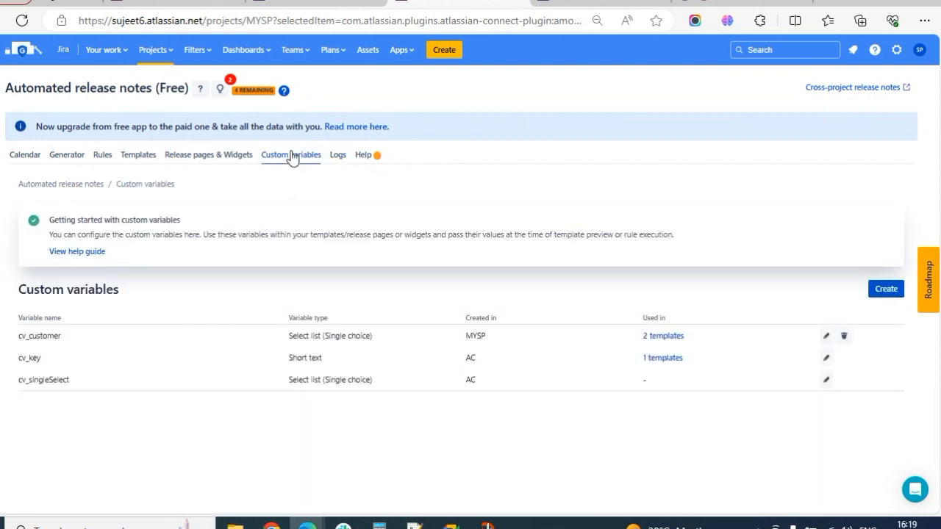